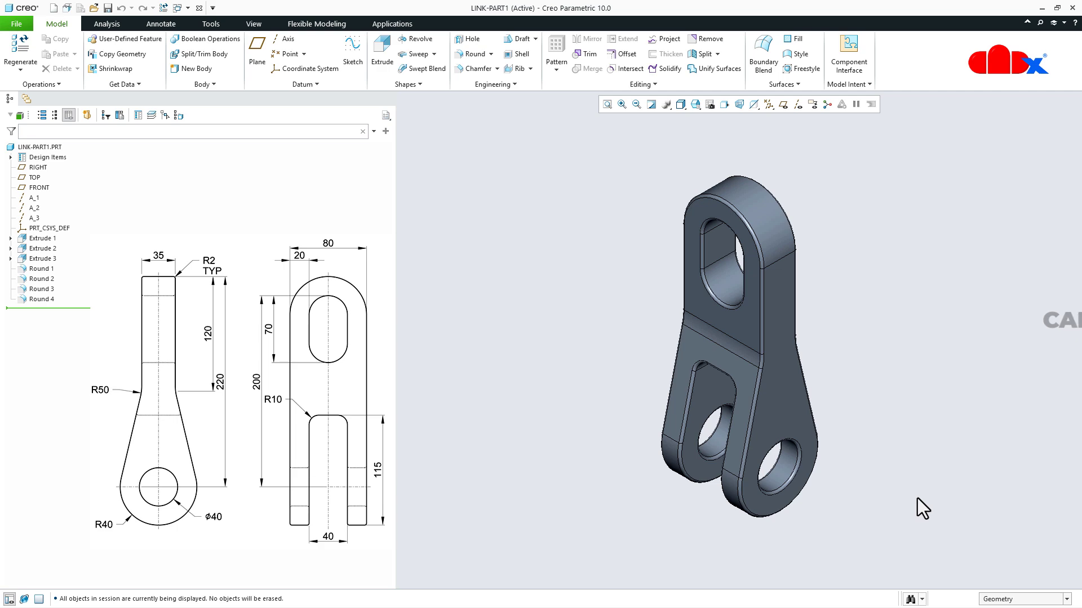
middle_drag(718, 382, 924, 460)
key(ctrl+d)
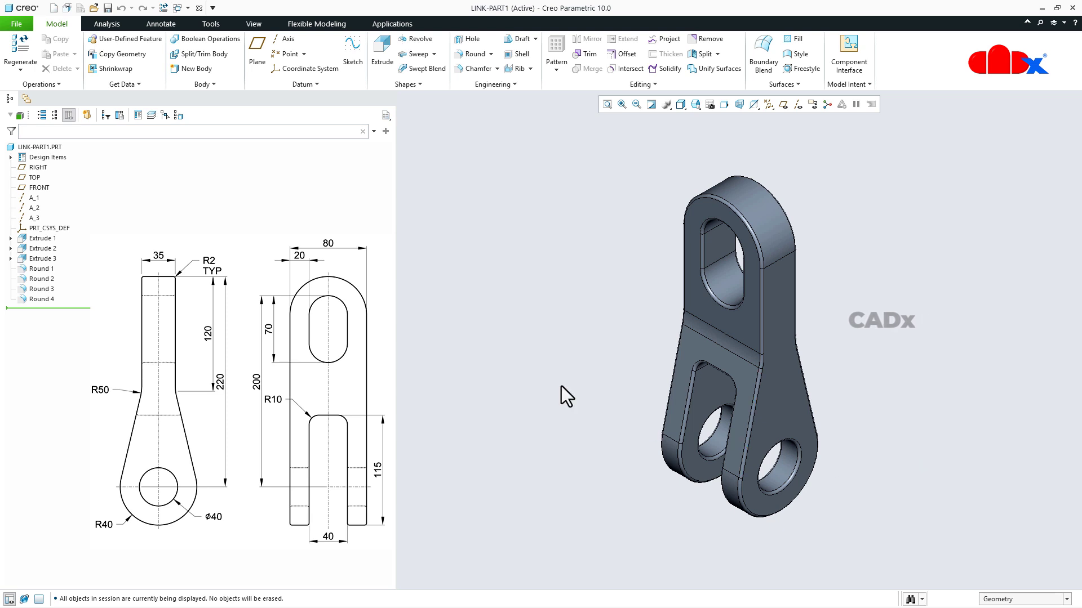
Start a new solid part named prt0001 with the default template turned off.
click(53, 9)
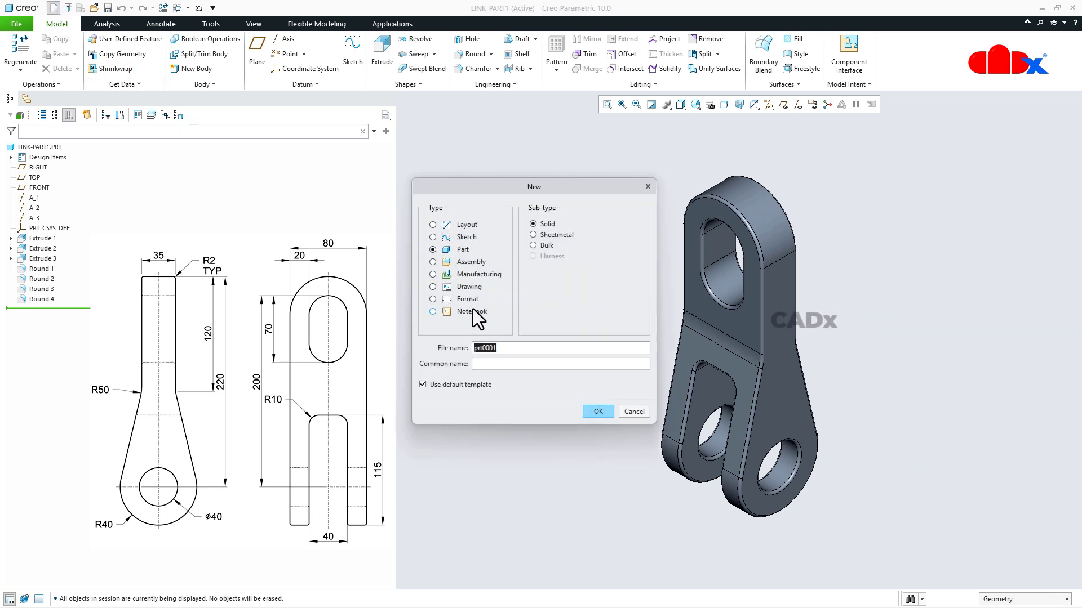
click(467, 388)
click(592, 411)
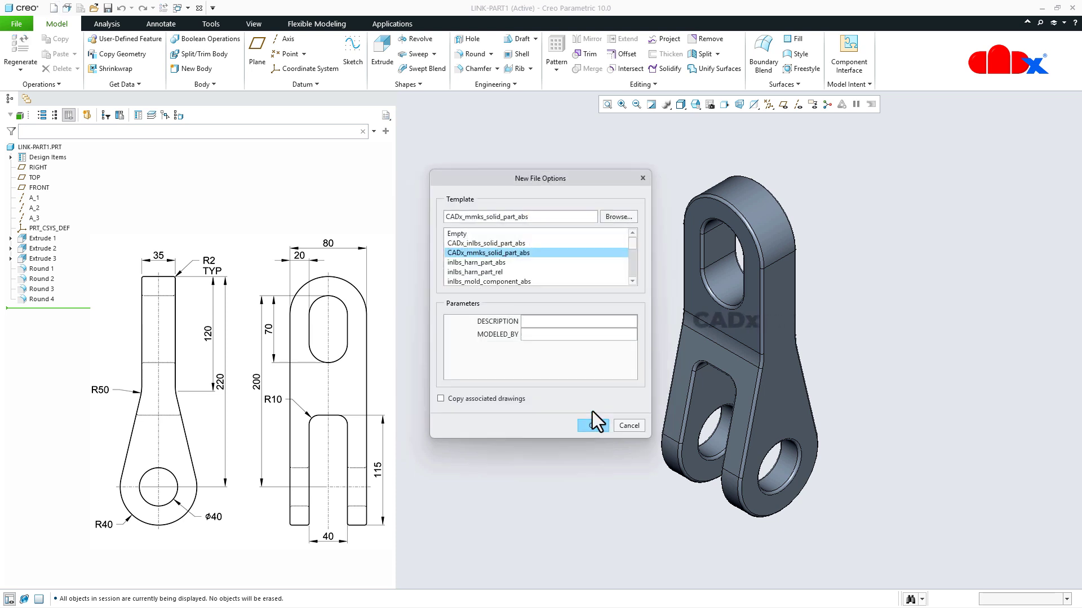
drag(632, 248, 631, 279)
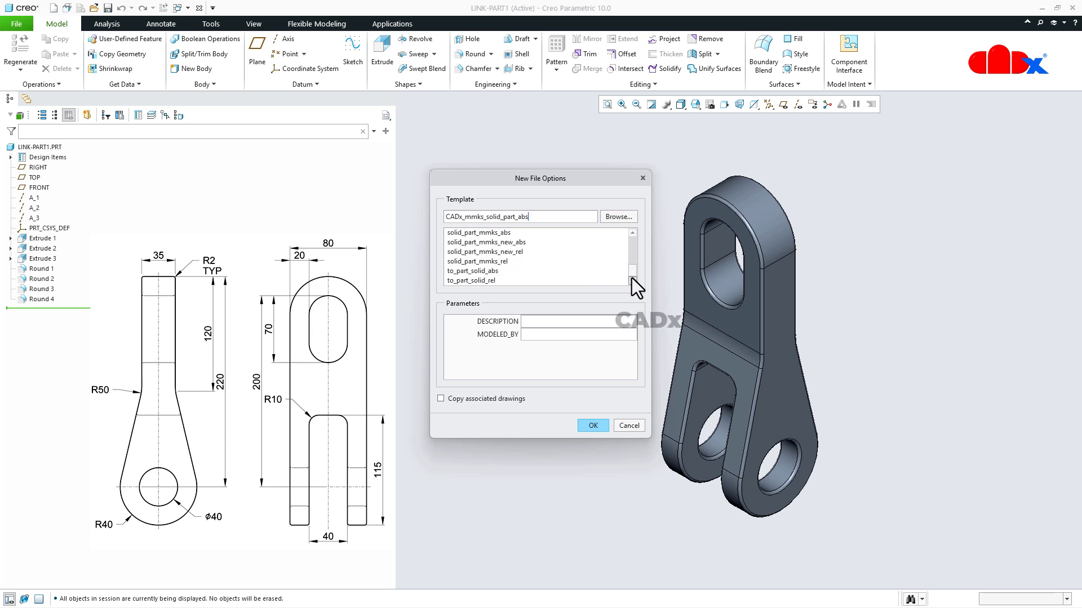
click(475, 246)
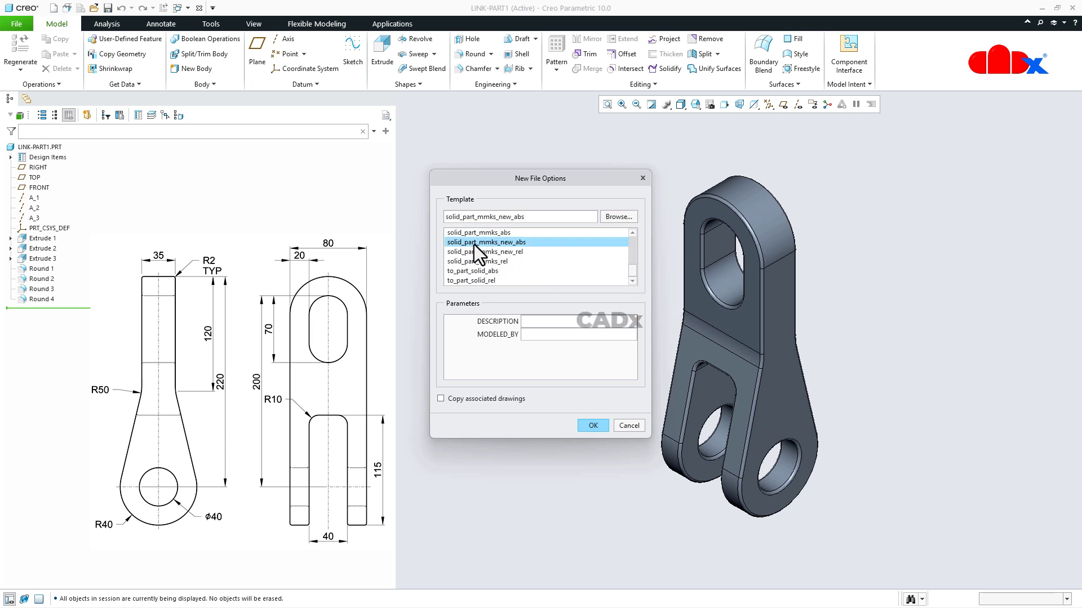
click(471, 252)
drag(633, 277, 630, 255)
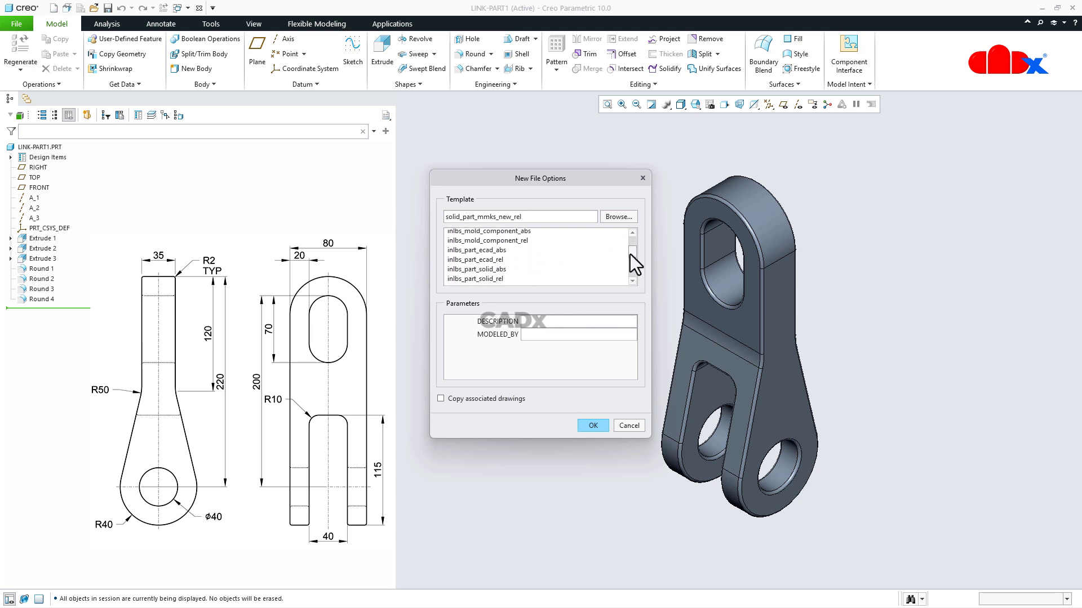
click(488, 273)
click(483, 279)
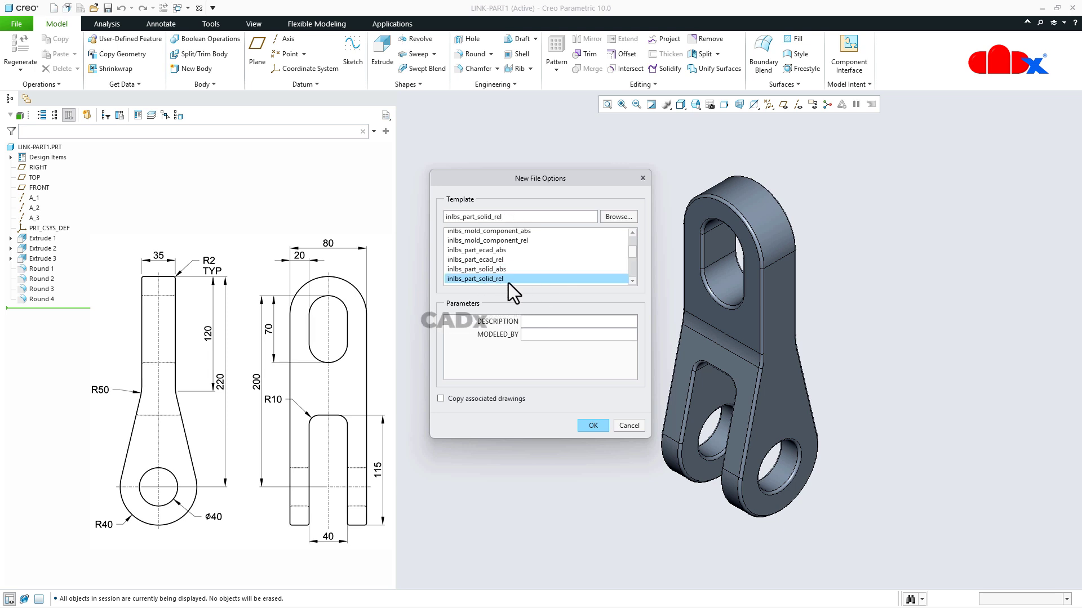
drag(635, 262, 633, 243)
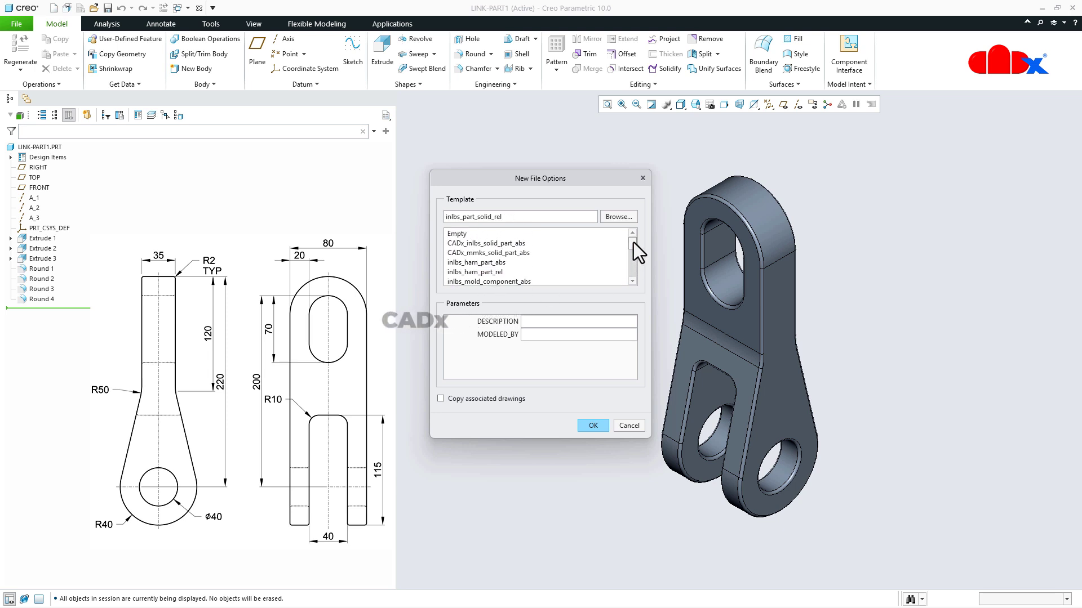
Create the part from the CADx_mmks_solid_part_abs template.
click(500, 254)
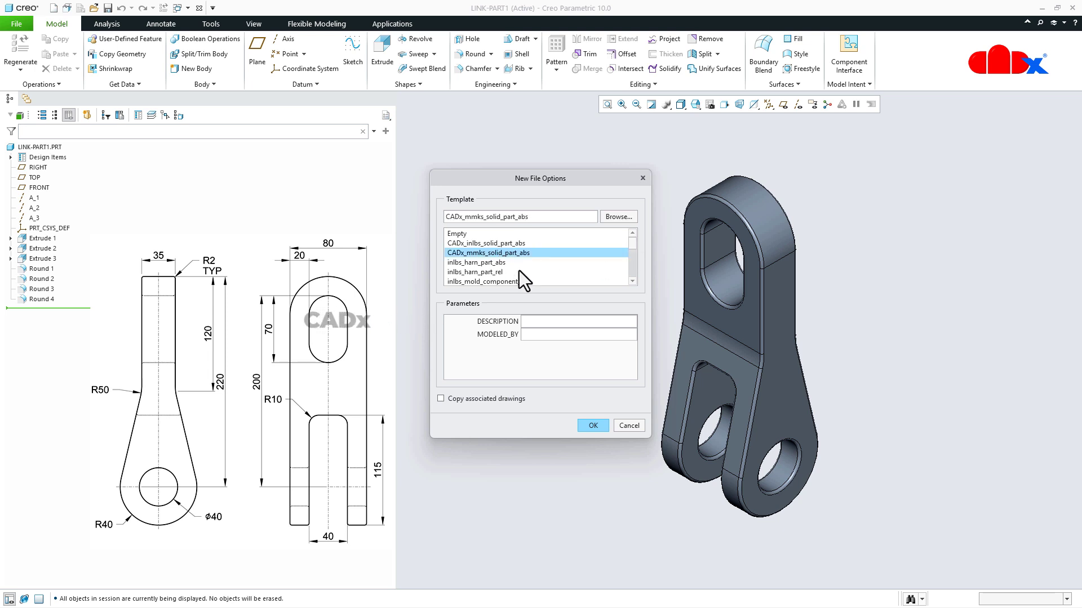
click(597, 426)
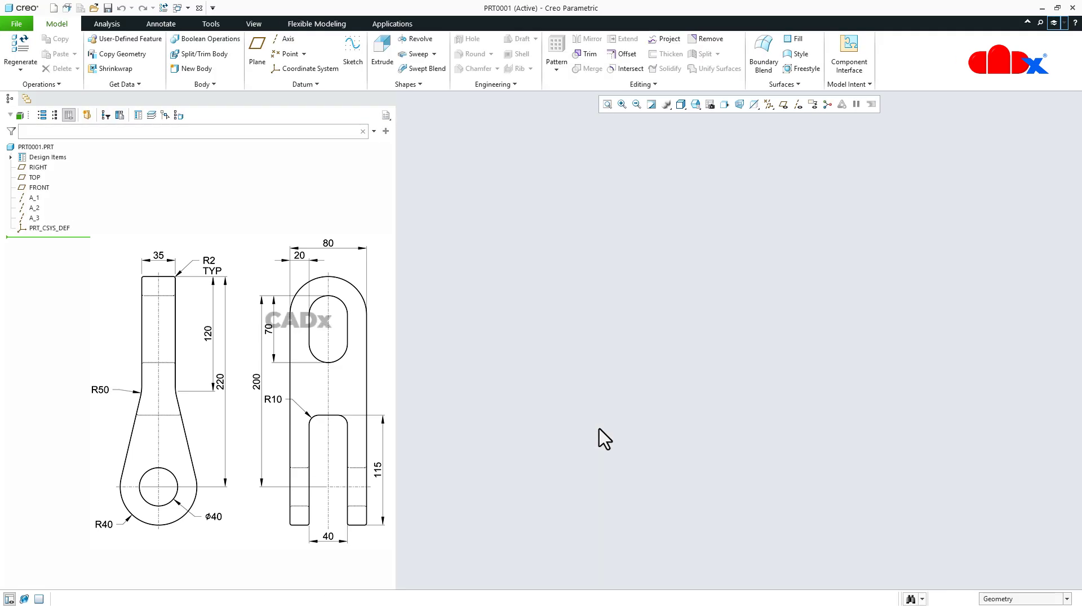
Display all datum features and start an Extrude with its sketch on the RIGHT plane.
click(769, 105)
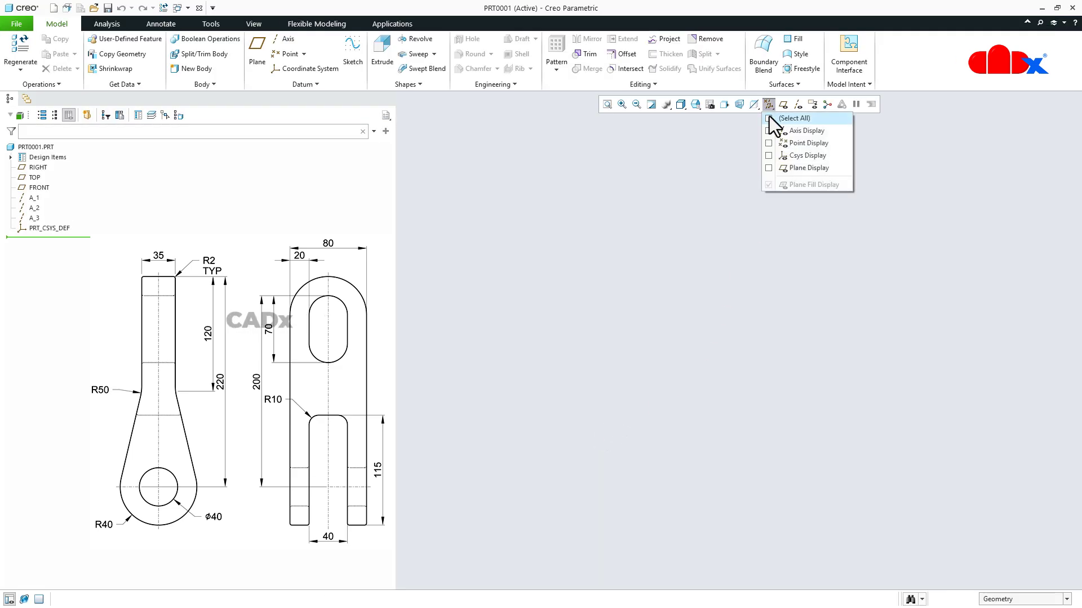
click(768, 118)
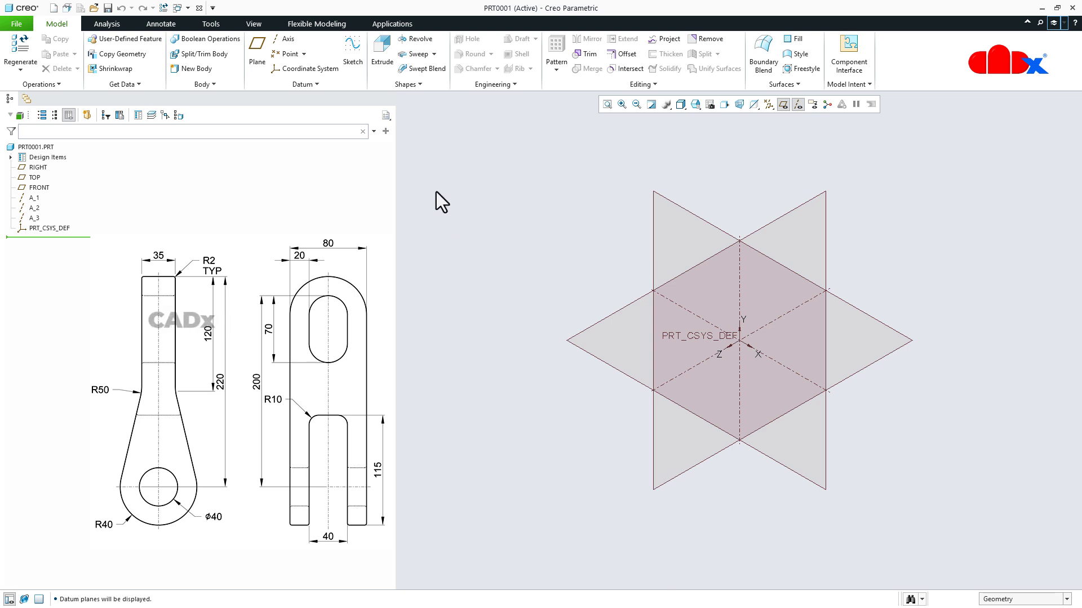
click(387, 61)
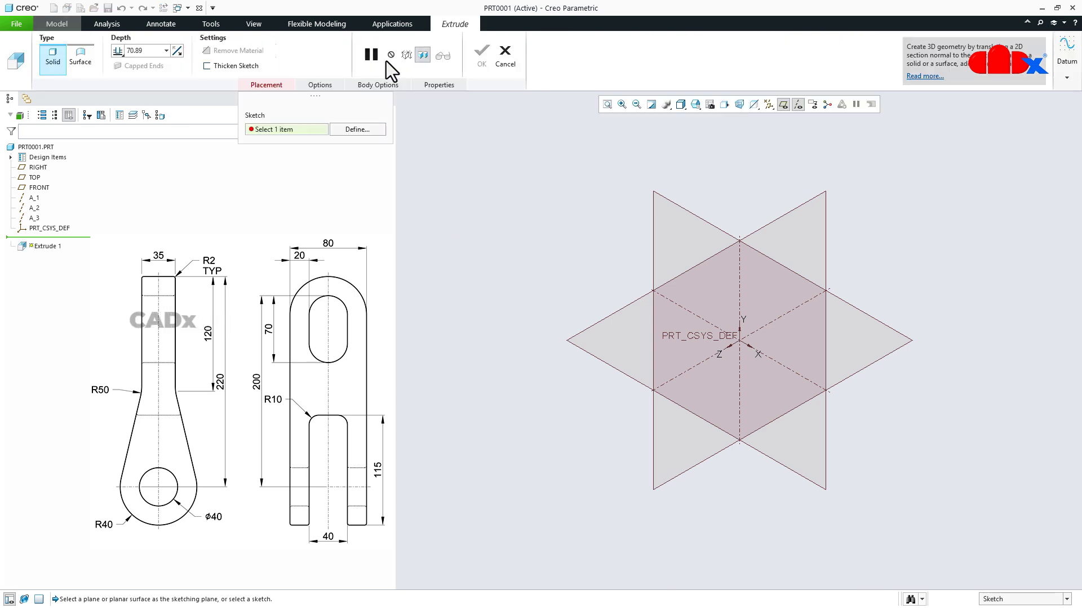
click(769, 222)
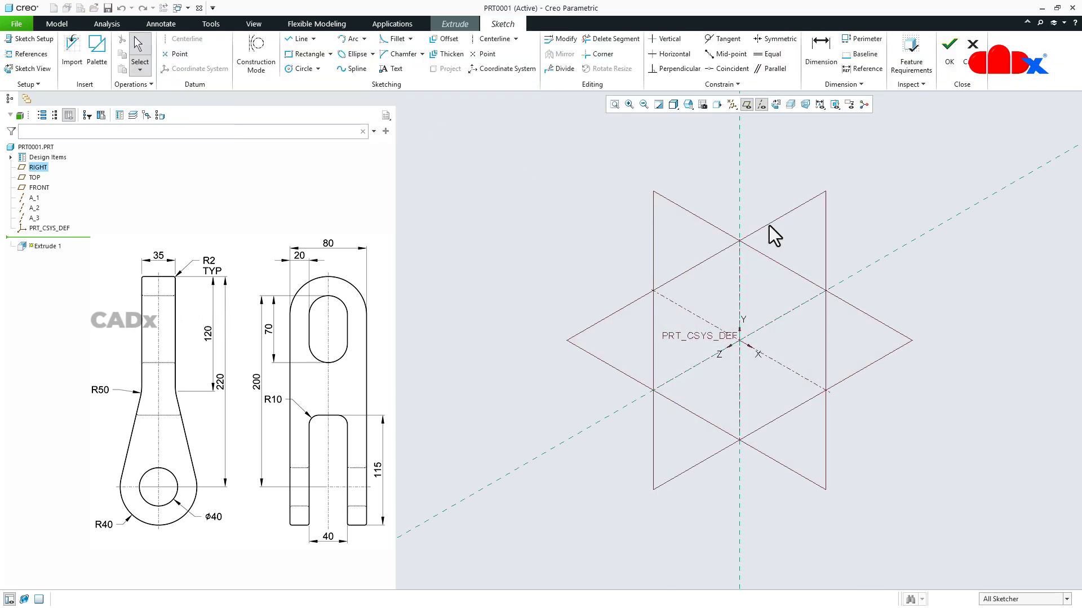
Orient the sketch plane parallel to the screen and hide all datum features.
click(773, 106)
click(732, 105)
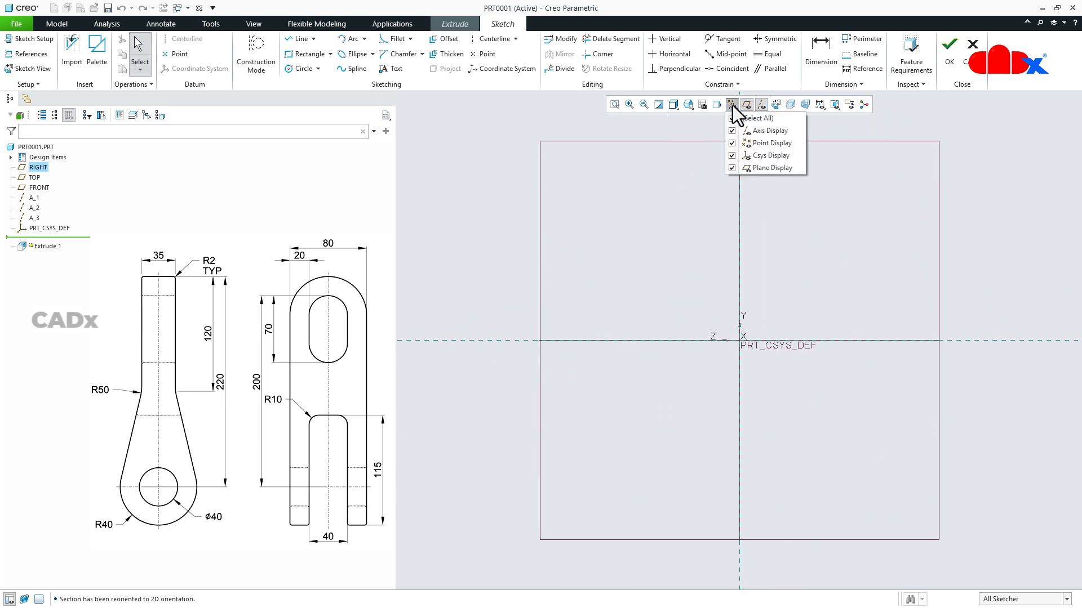
click(732, 119)
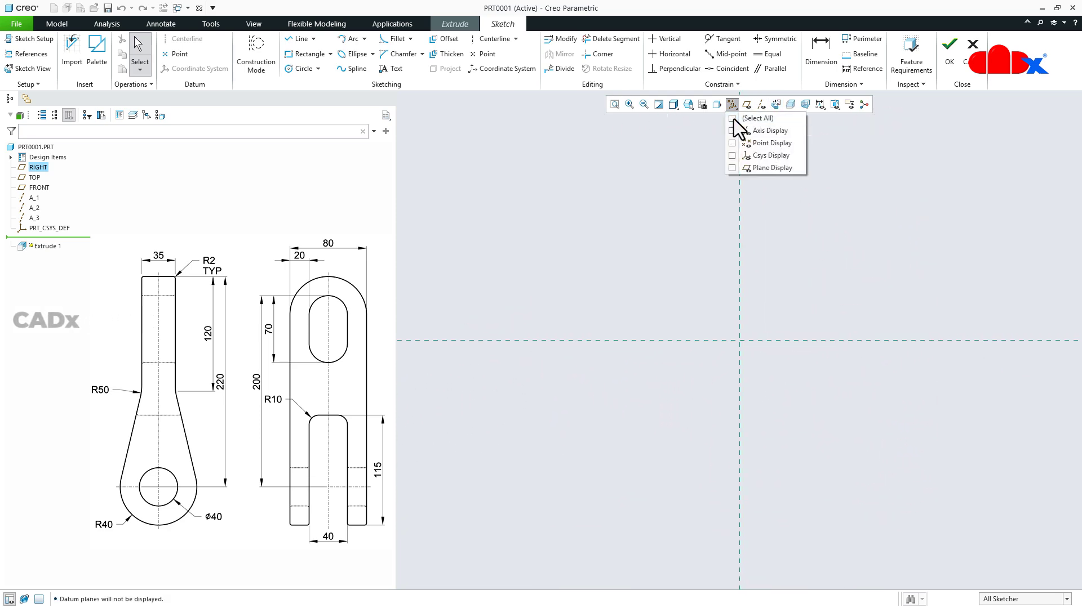
Sketch a circle centred on the origin and set its diameter to 40 mm.
right_click(800, 258)
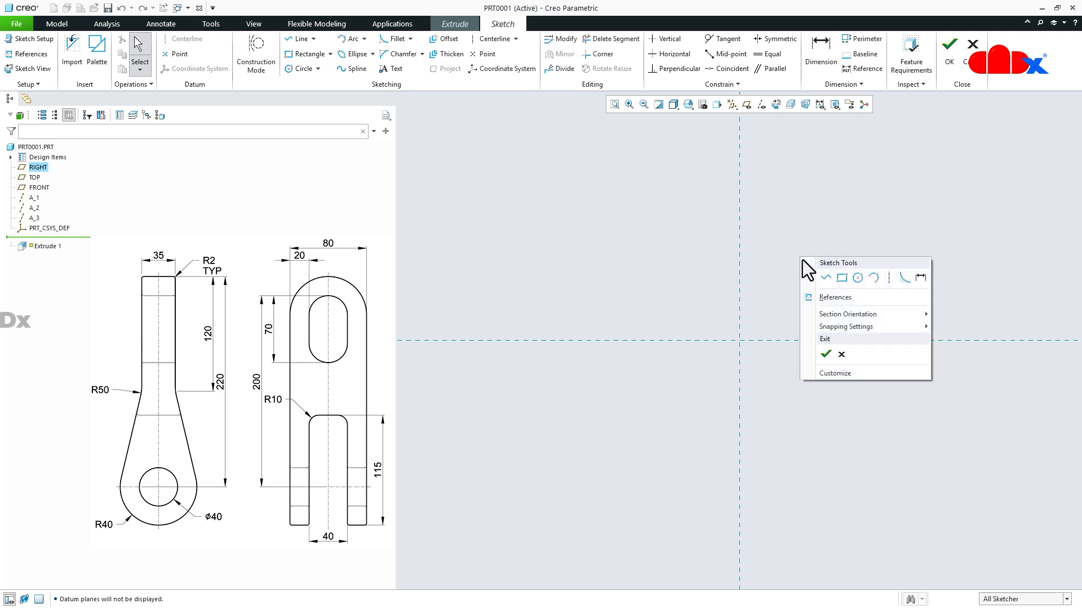
click(857, 278)
click(740, 340)
click(758, 372)
middle_click(838, 406)
click(683, 308)
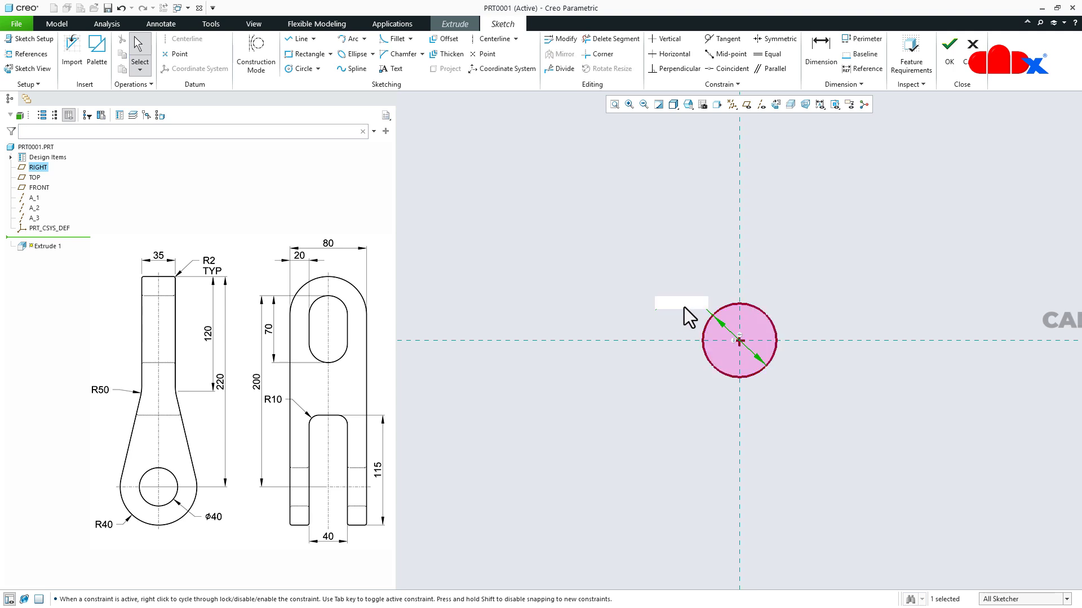
text(40)
key(Return)
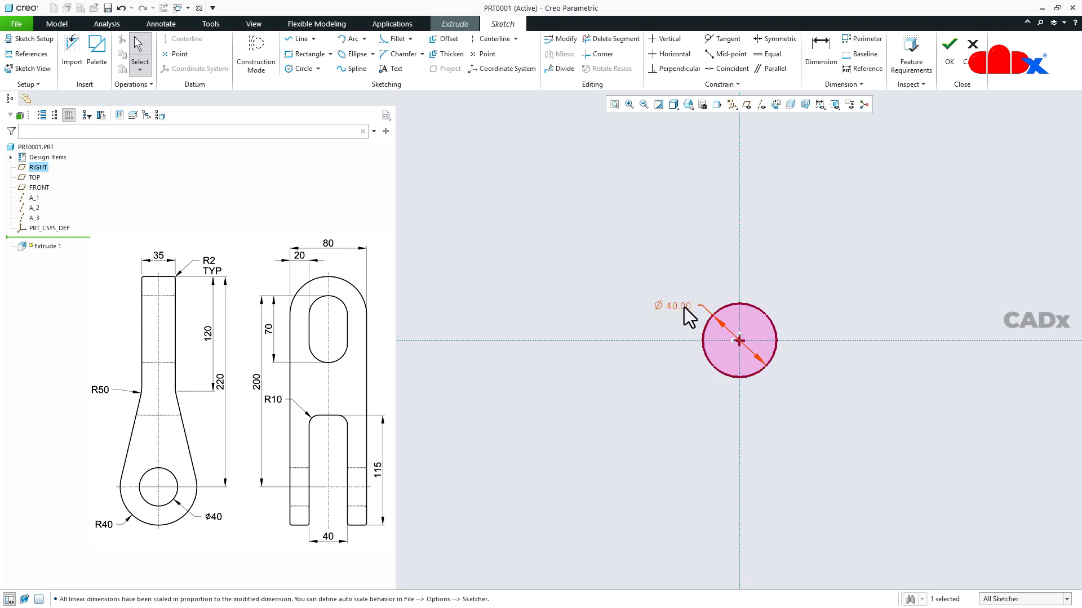
Sketch a larger concentric circle, convert its dimension to a radius and set it to 40 mm.
right_click(800, 288)
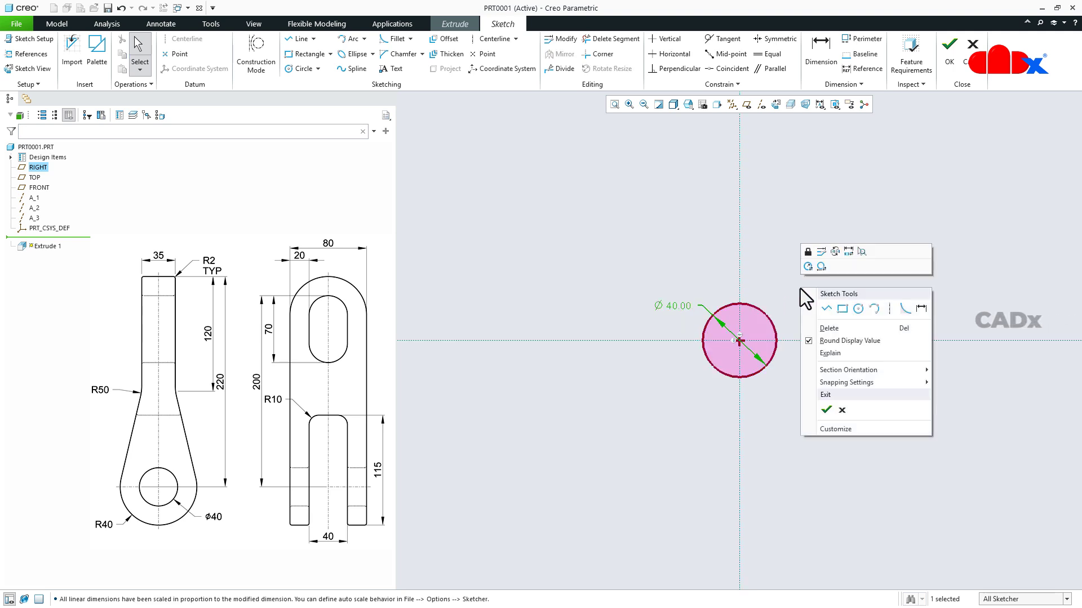
click(844, 309)
click(740, 340)
click(772, 393)
middle_click(804, 417)
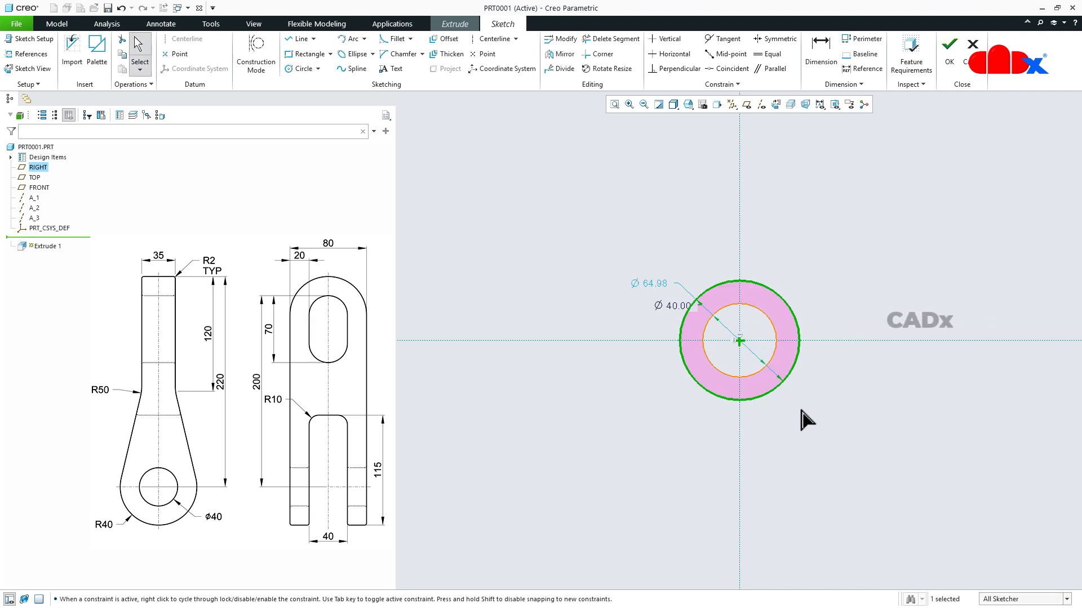
click(652, 283)
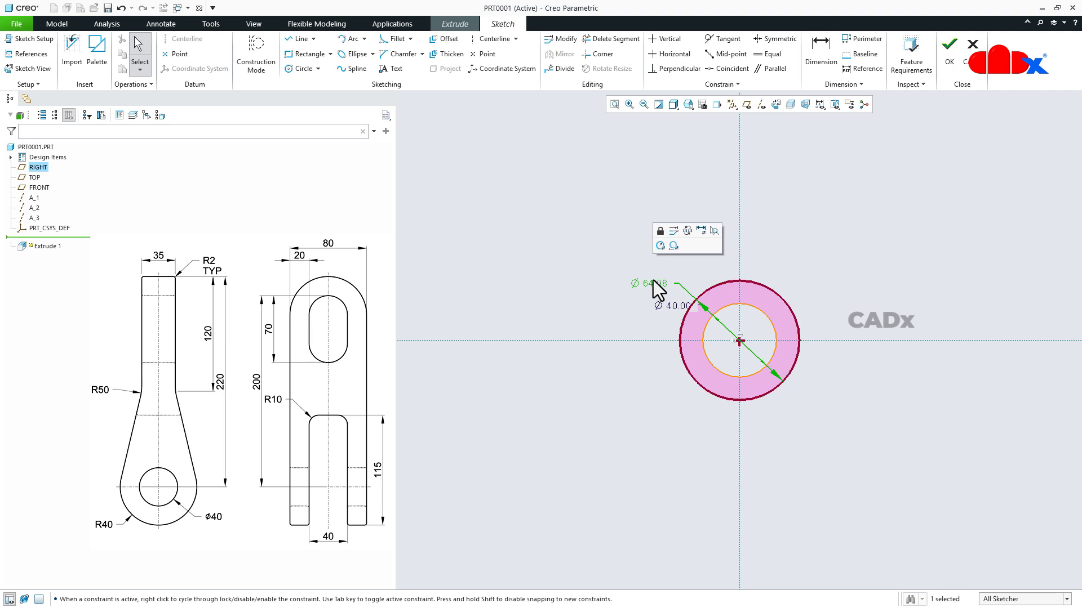
click(661, 247)
text(40)
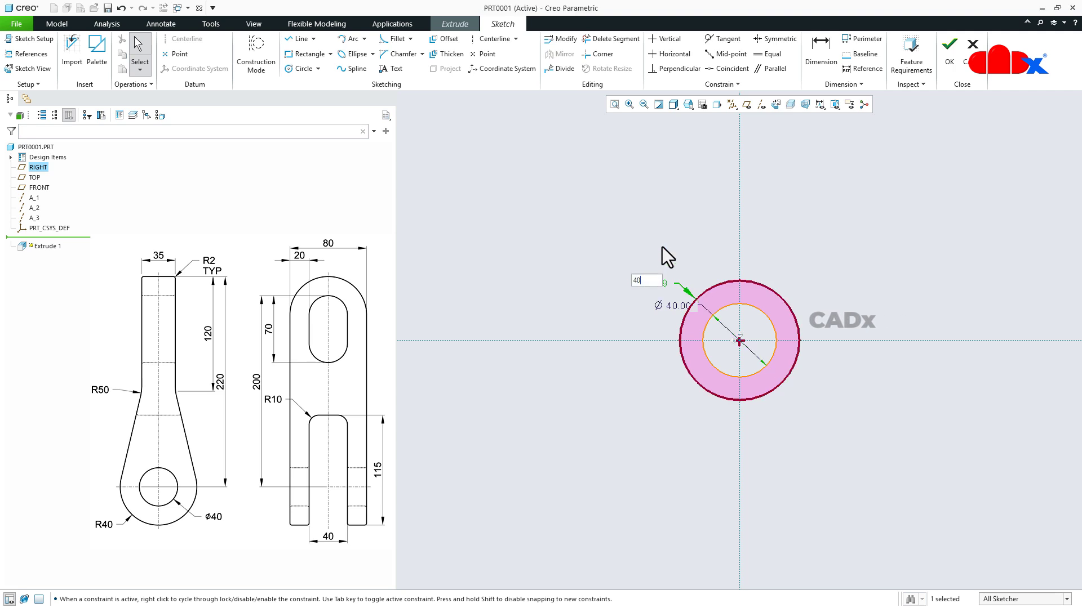
key(Return)
click(844, 300)
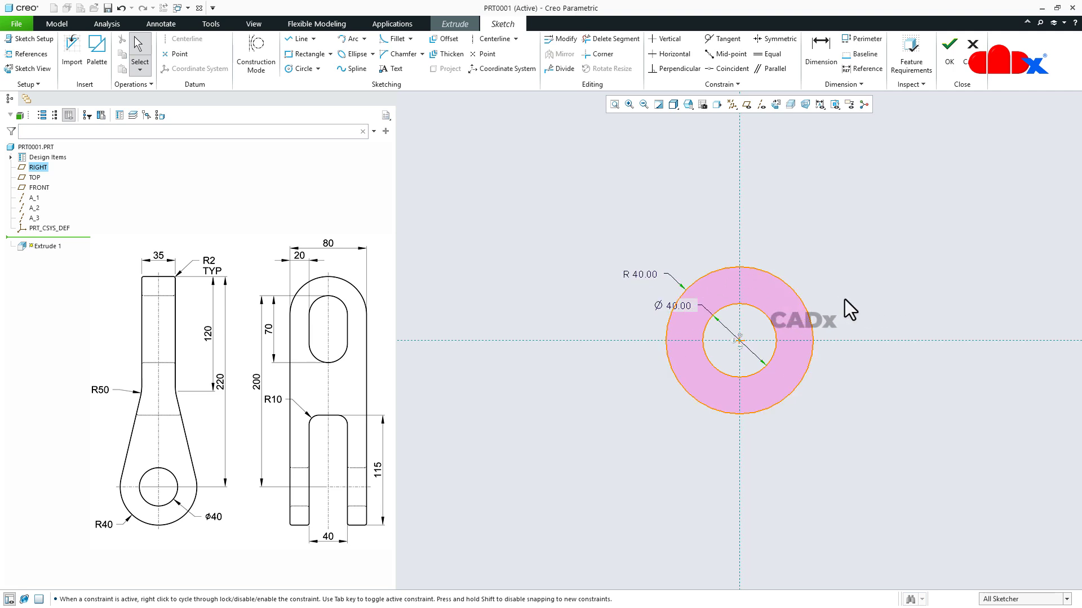
Sketch a rectangle about 39 mm wide and 89 mm high, its lower edge about 80 mm above the circle centre.
shift+middle_drag(844, 299, 844, 449)
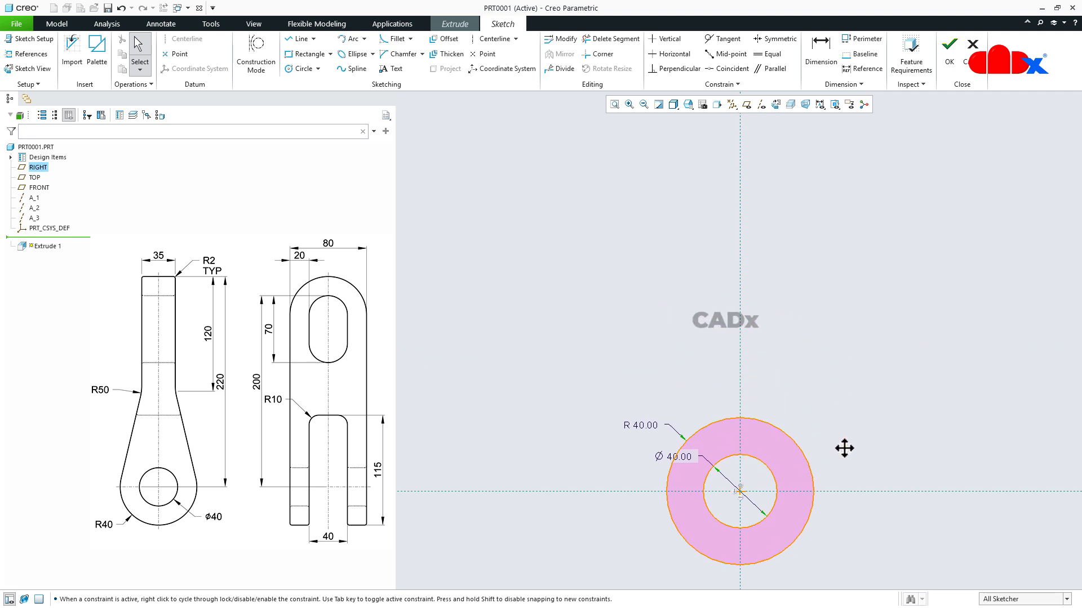
right_click(845, 450)
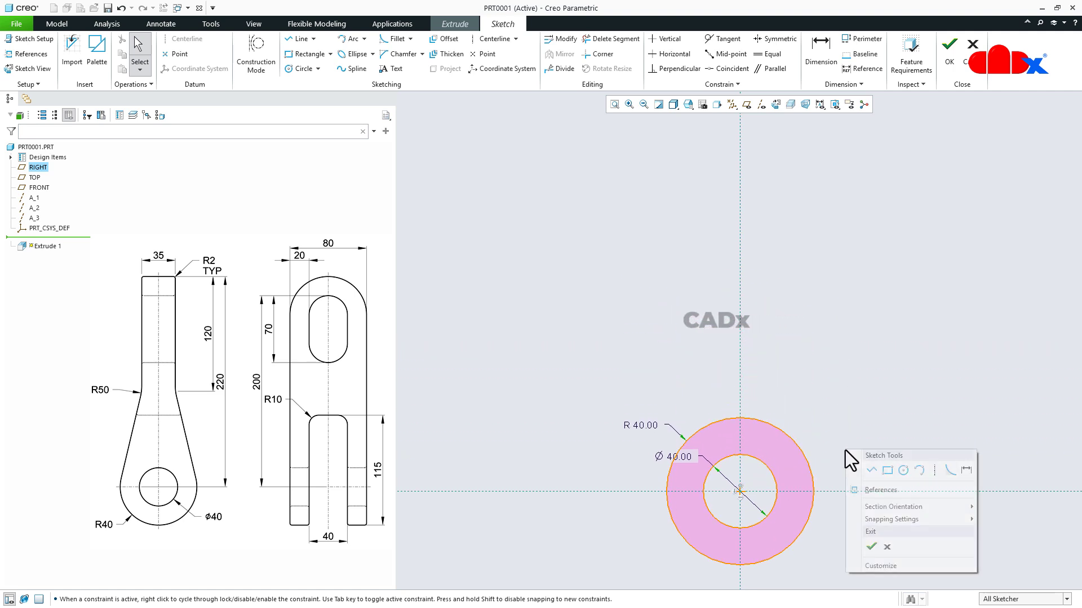
click(888, 469)
click(702, 181)
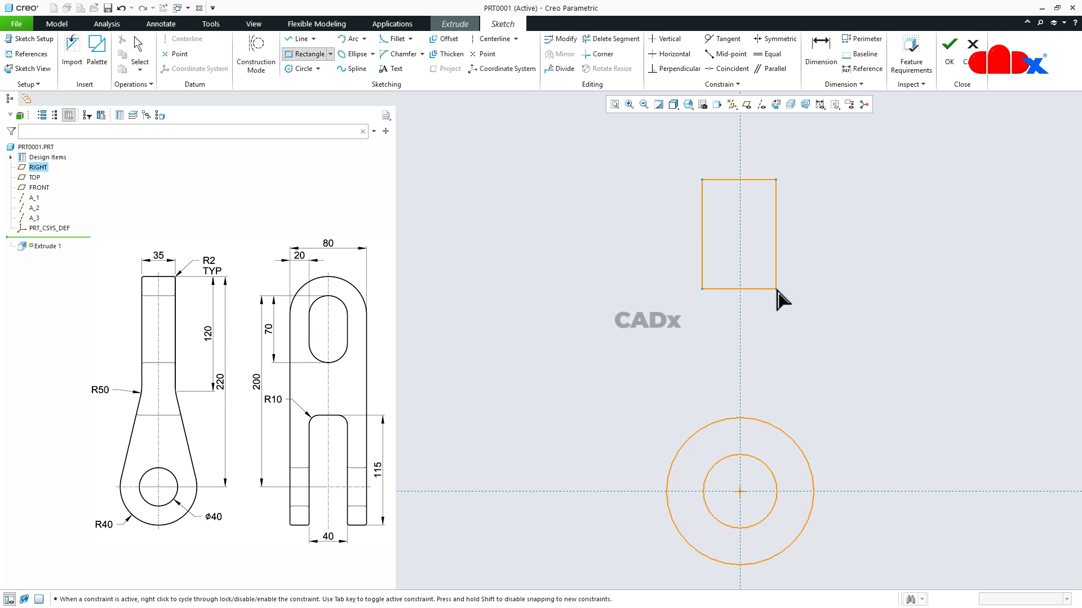
click(771, 342)
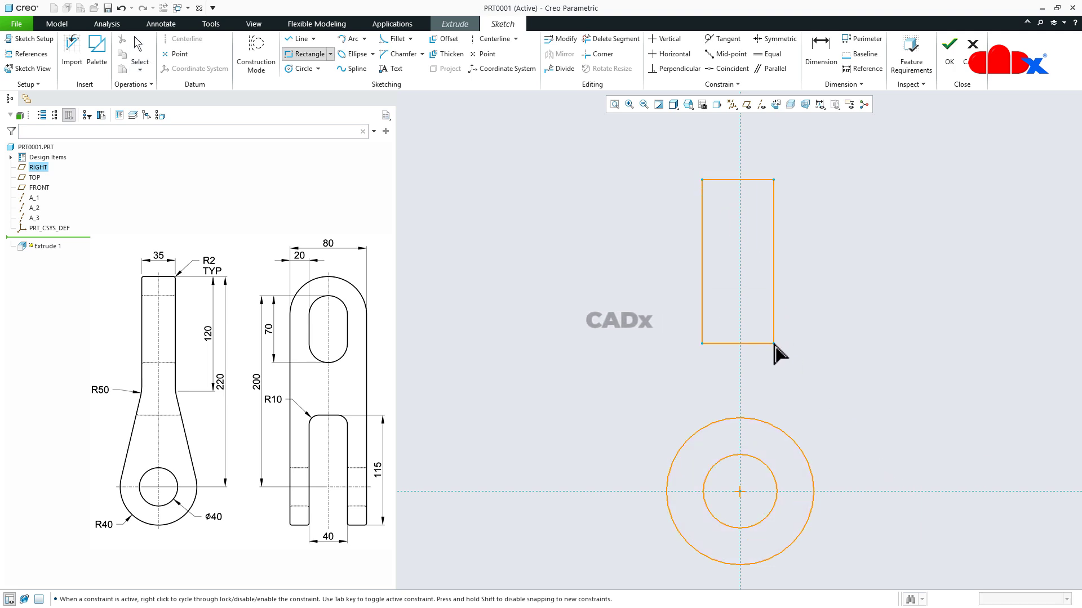
middle_click(857, 333)
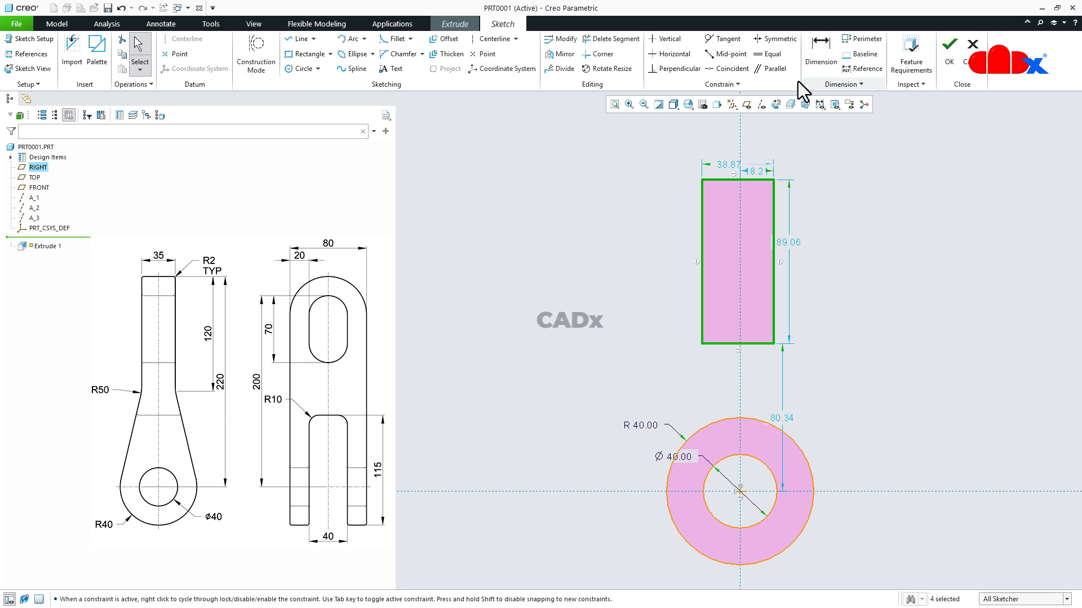
Make the rectangle's two upper corners symmetric about the vertical reference.
click(780, 38)
click(702, 181)
click(774, 180)
click(740, 141)
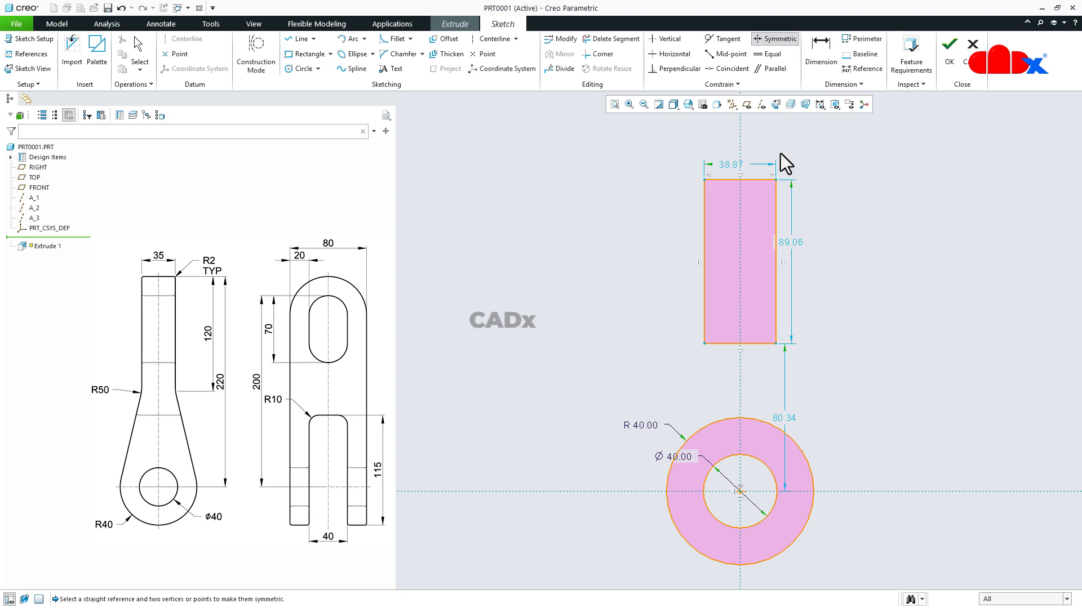
Sketch two lines from the rectangle's lower corners to the outer circle, tangent to it on both sides.
right_click(839, 195)
click(865, 215)
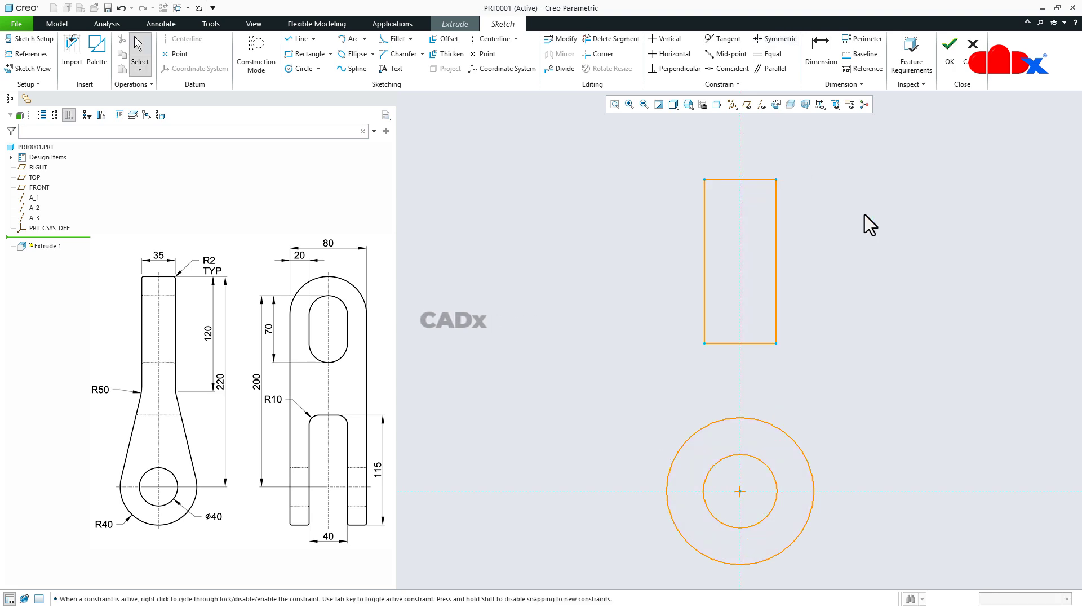
click(704, 343)
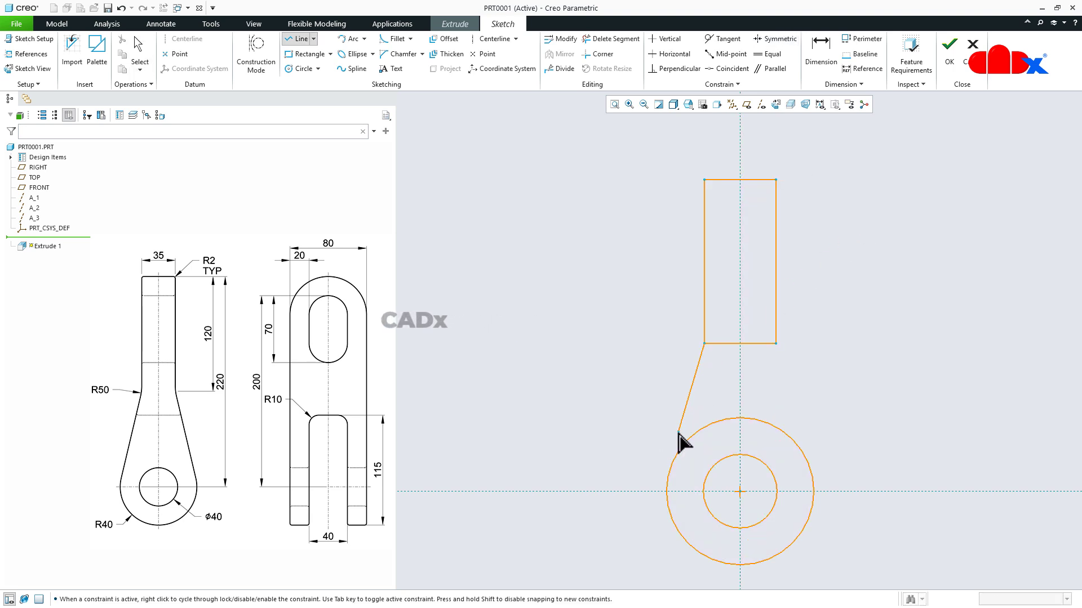
click(668, 470)
middle_click(647, 458)
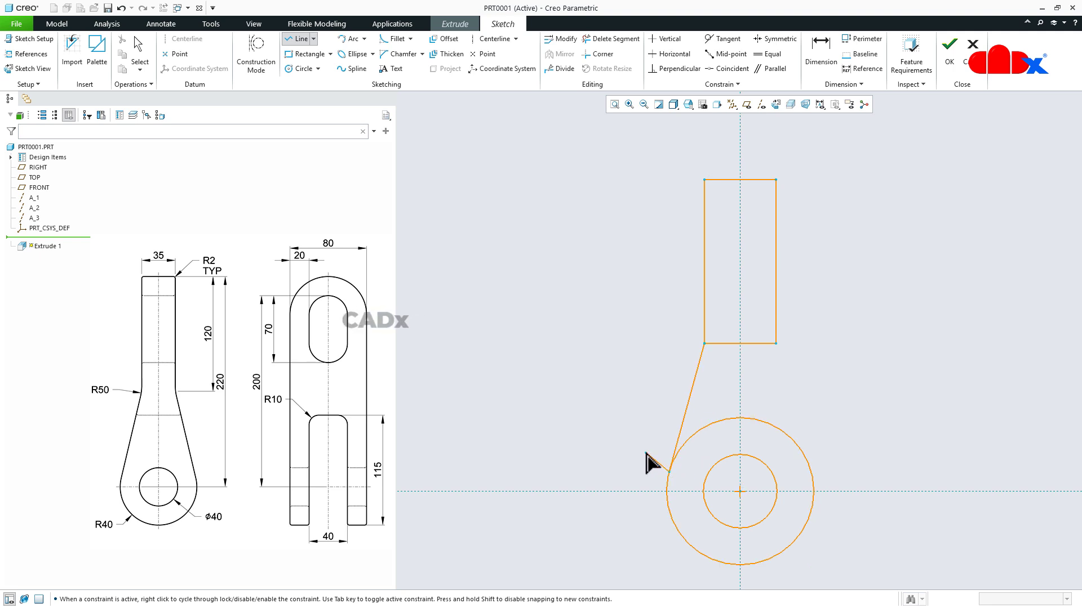
click(776, 343)
click(811, 472)
middle_click(845, 435)
middle_click(851, 404)
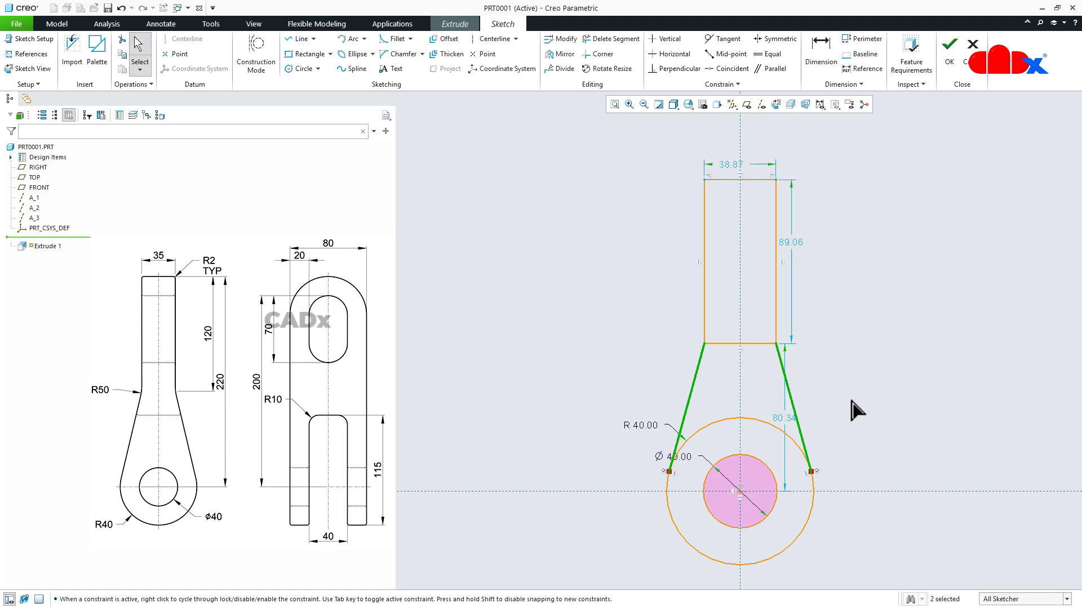
Trim away the rectangle's lower edge and the outer circle's upper arc between the tangent lines, leaving one closed outline.
click(622, 39)
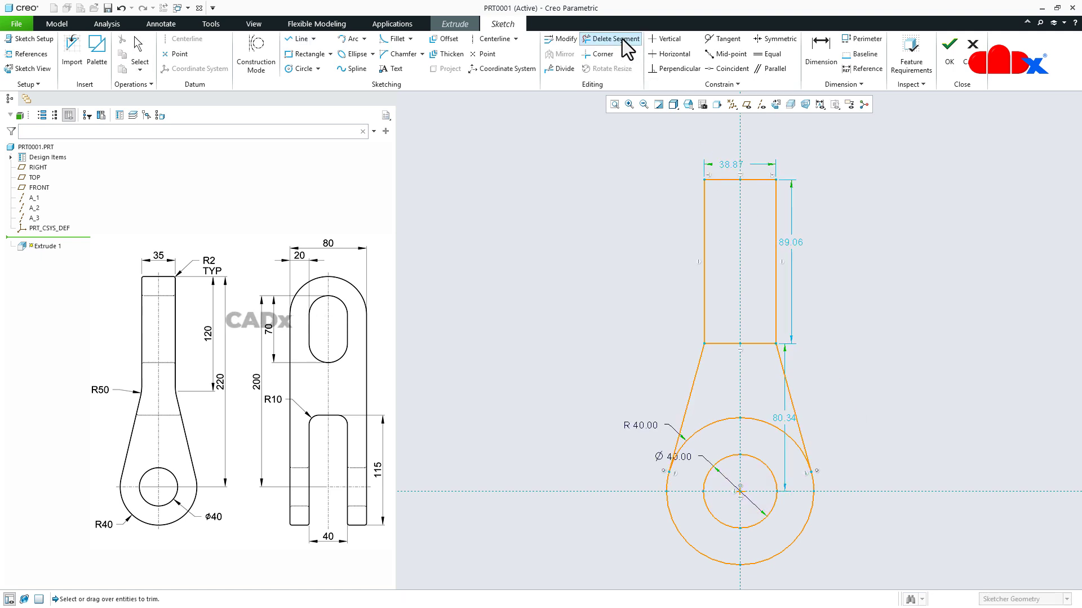
click(753, 338)
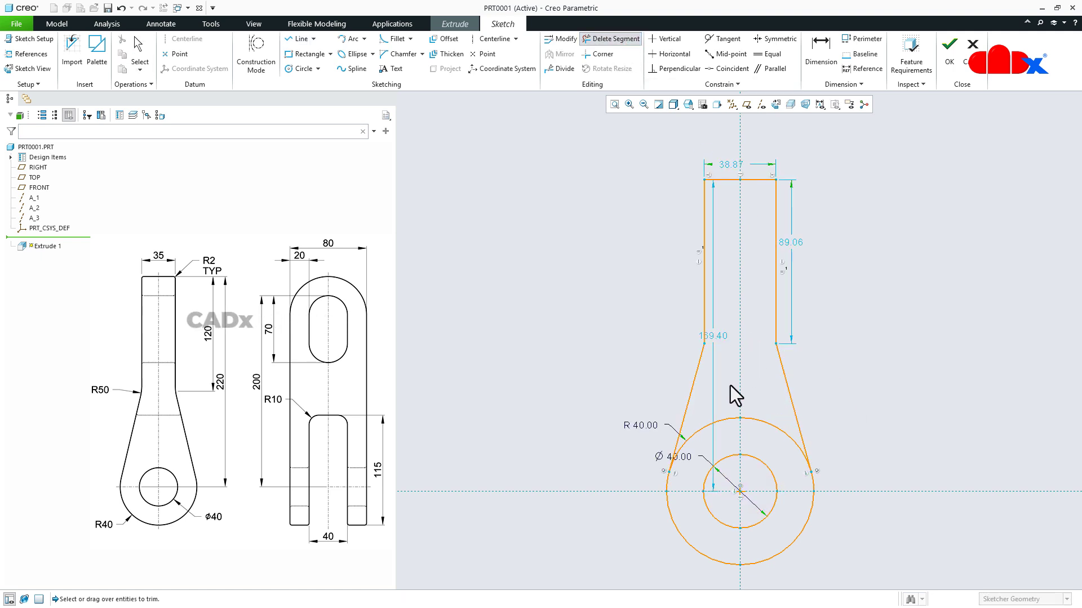
click(721, 420)
click(765, 437)
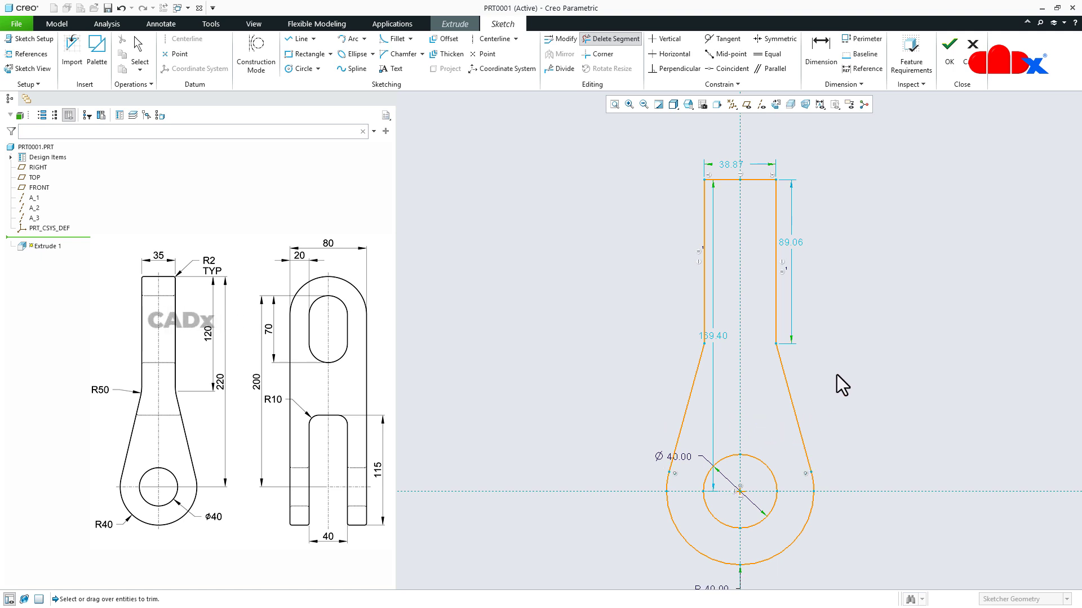
middle_click(837, 374)
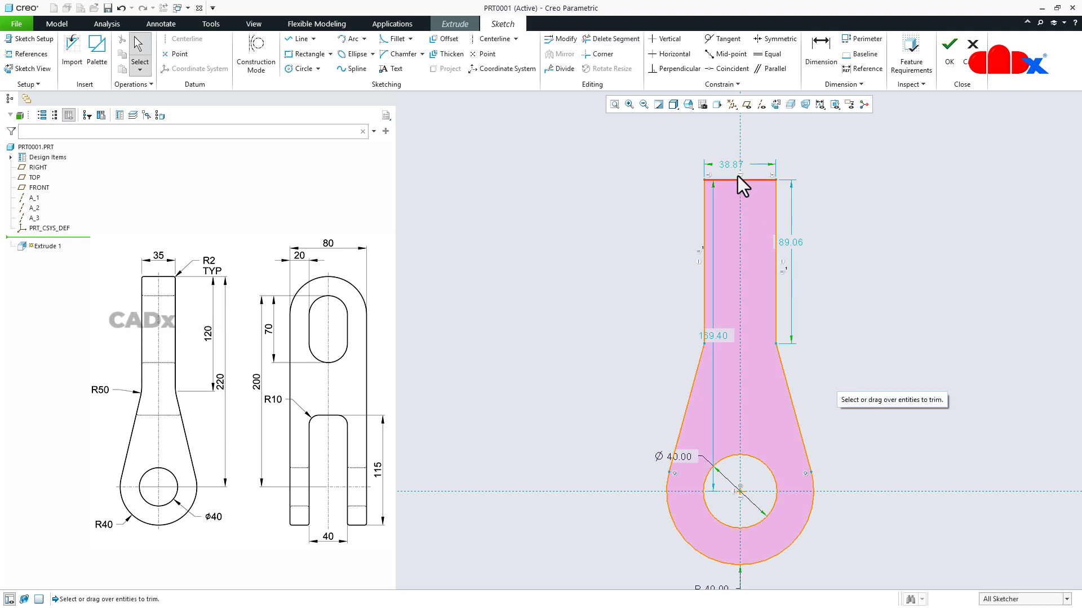
Set the shank's width to 35 mm and the length of its straight sides to 120 mm.
double_click(729, 163)
text(35)
key(Return)
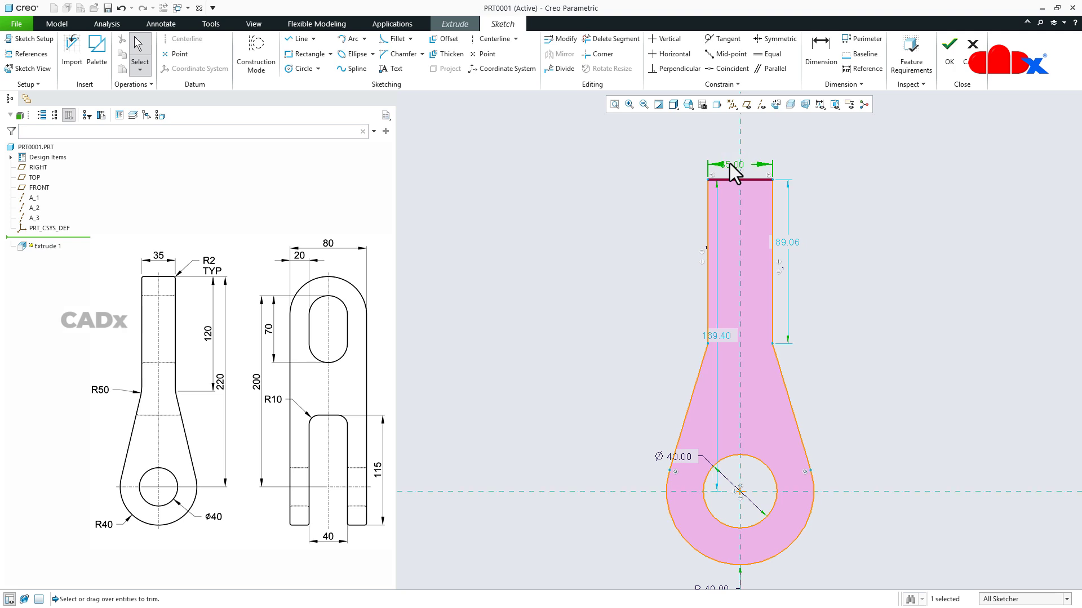
double_click(792, 242)
text(12)
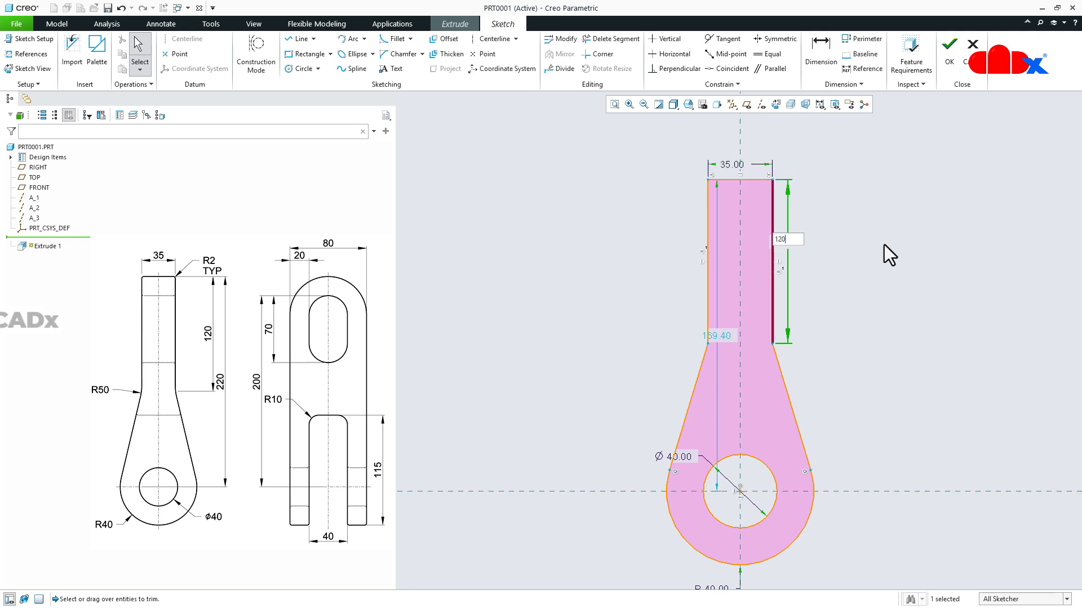
text(0)
key(Return)
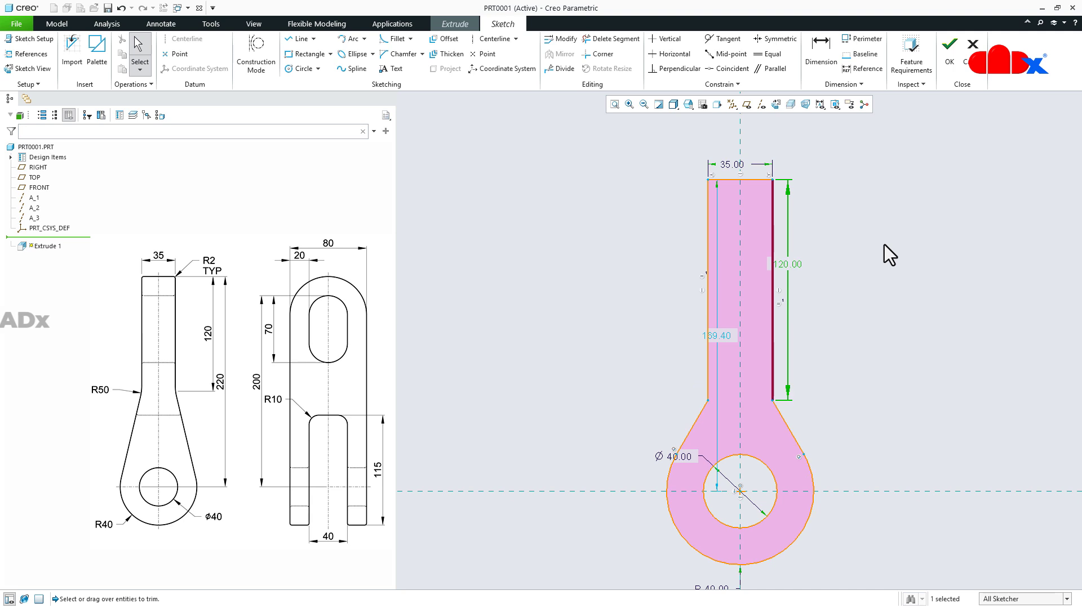
Set the height from the hole centre to the shank's top edge to 220 mm and finish the sketch.
double_click(723, 336)
text(220)
key(Return)
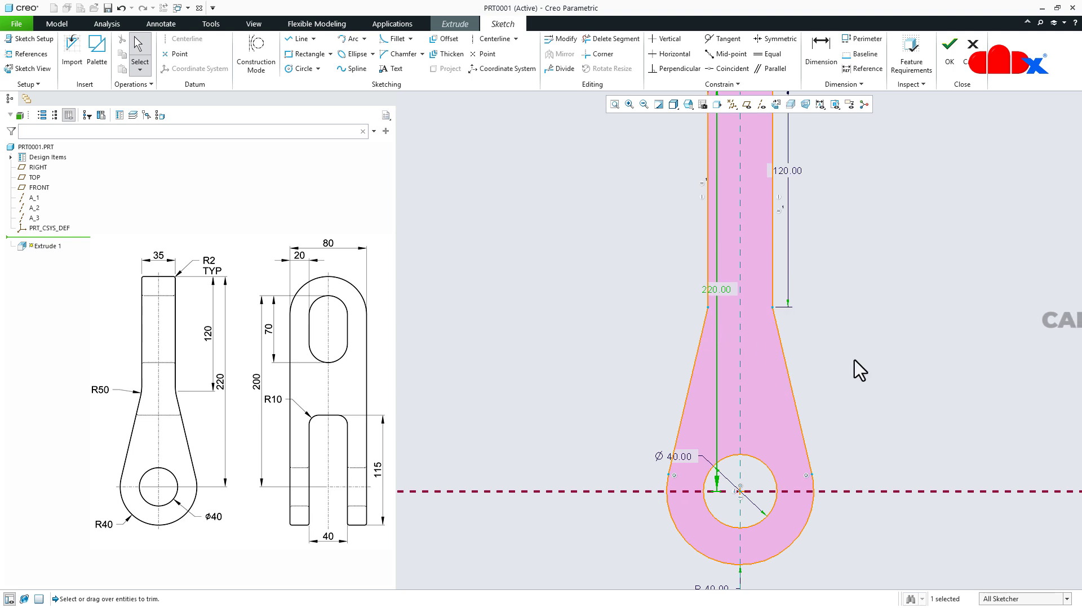
click(614, 104)
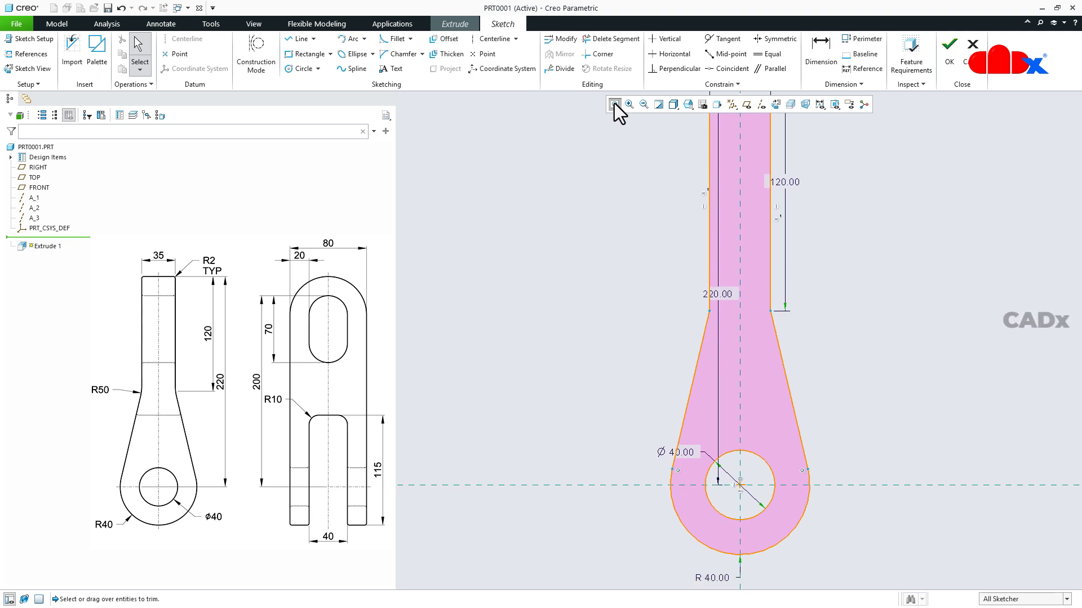
right_click(823, 299)
click(846, 397)
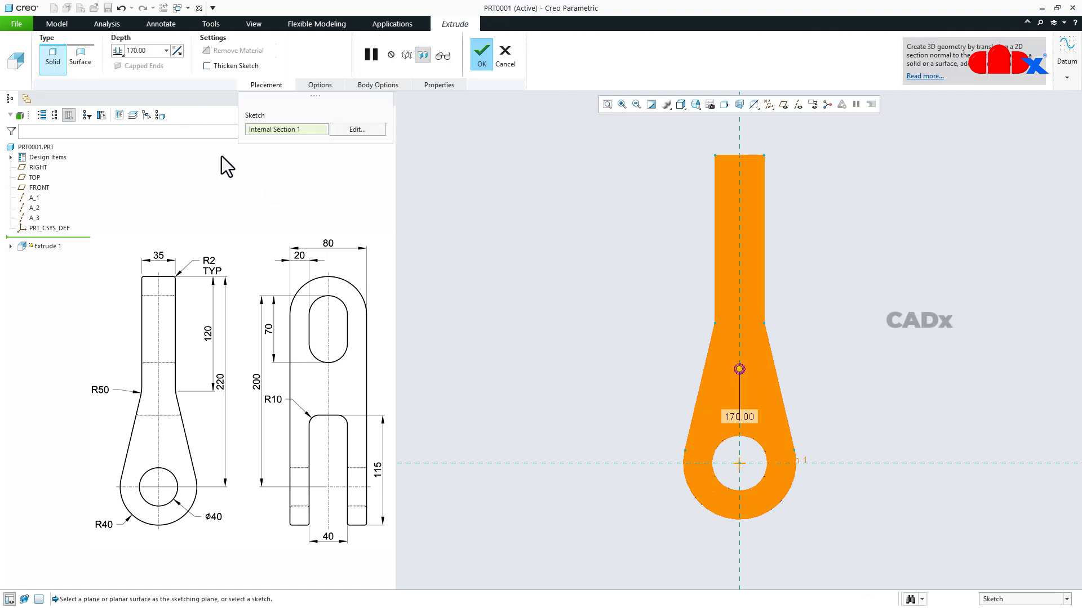
Extrude the profile 80 mm symmetrically about the sketch plane and show the part in its default orientation.
double_click(151, 50)
text(80)
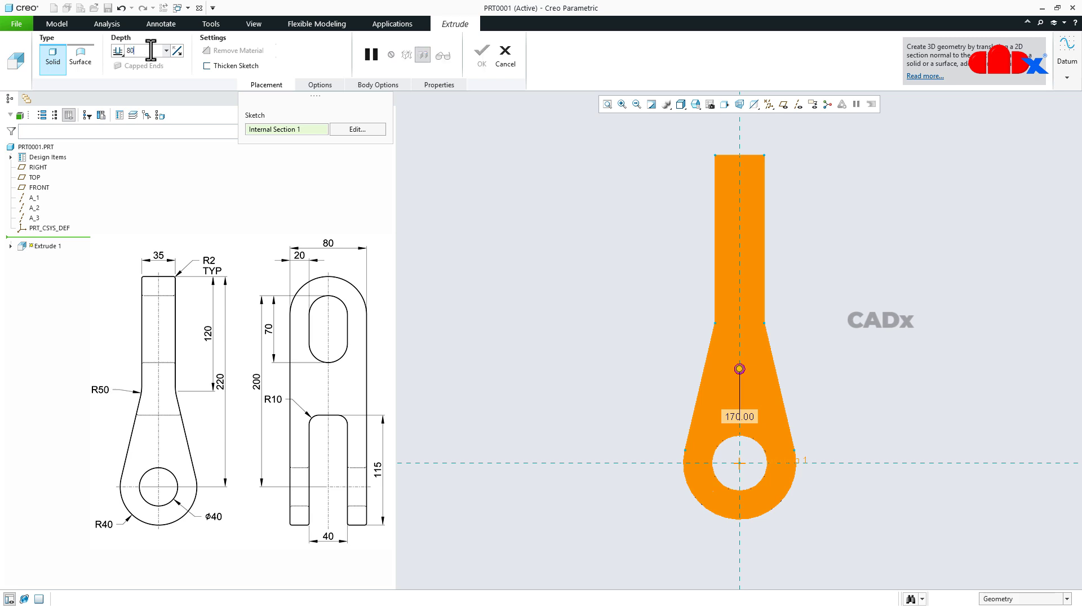
key(Return)
click(117, 57)
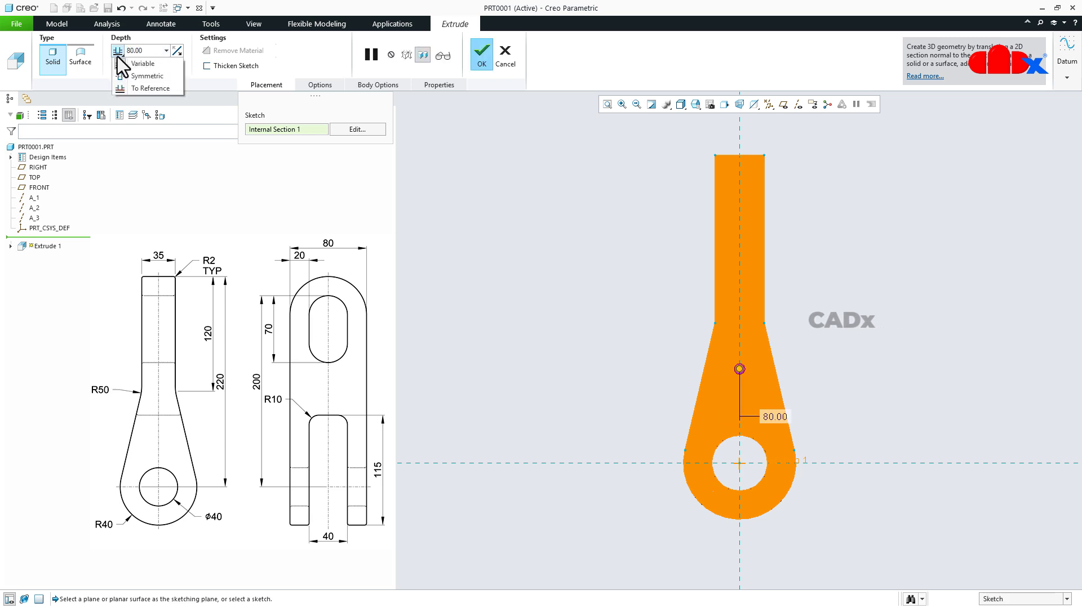
click(127, 75)
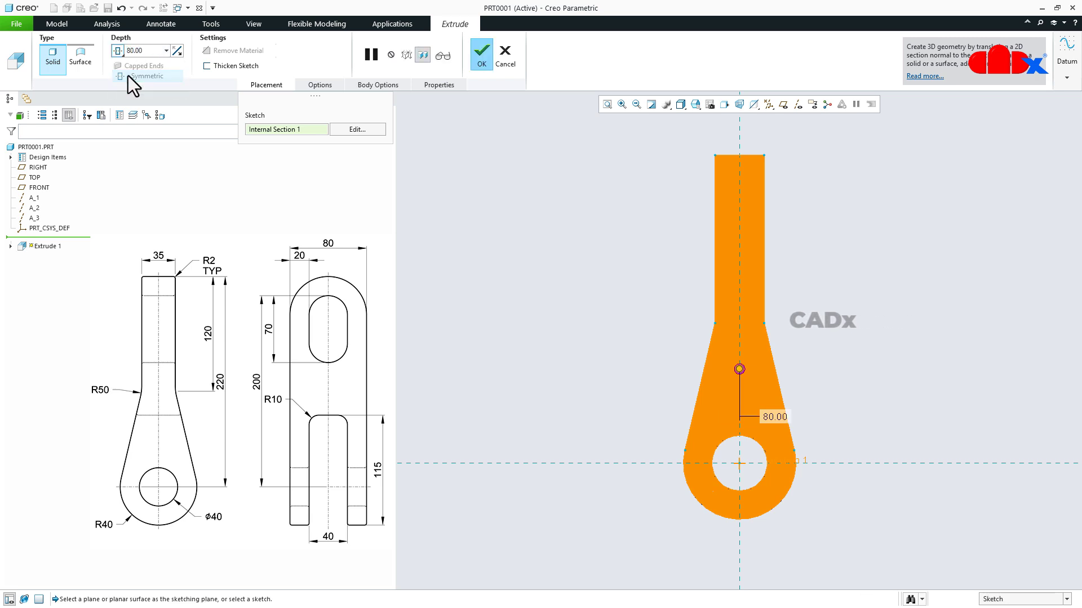
click(480, 59)
click(532, 258)
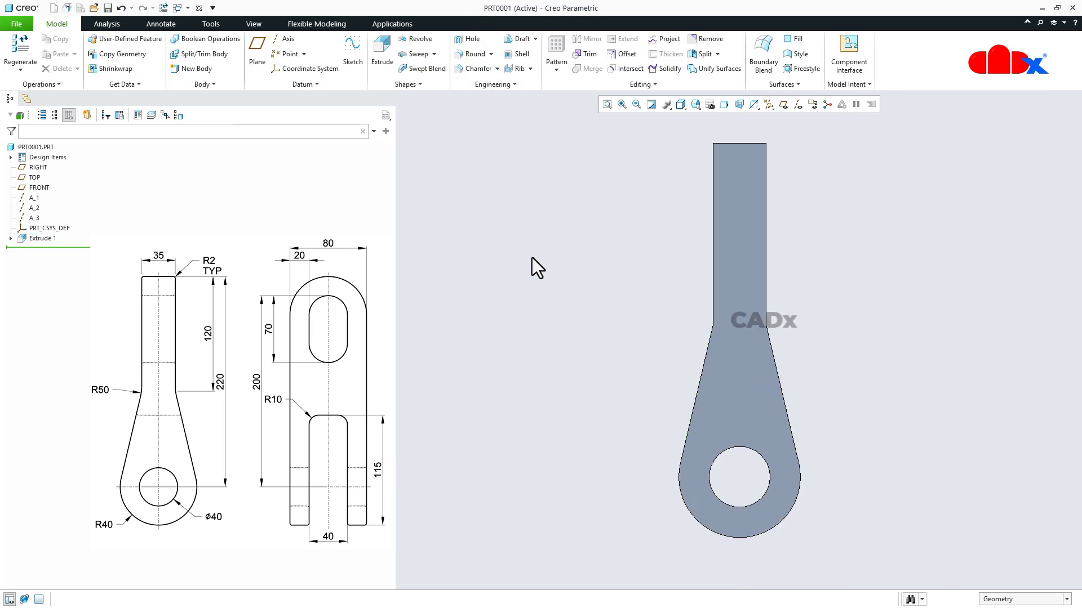
key(ctrl+d)
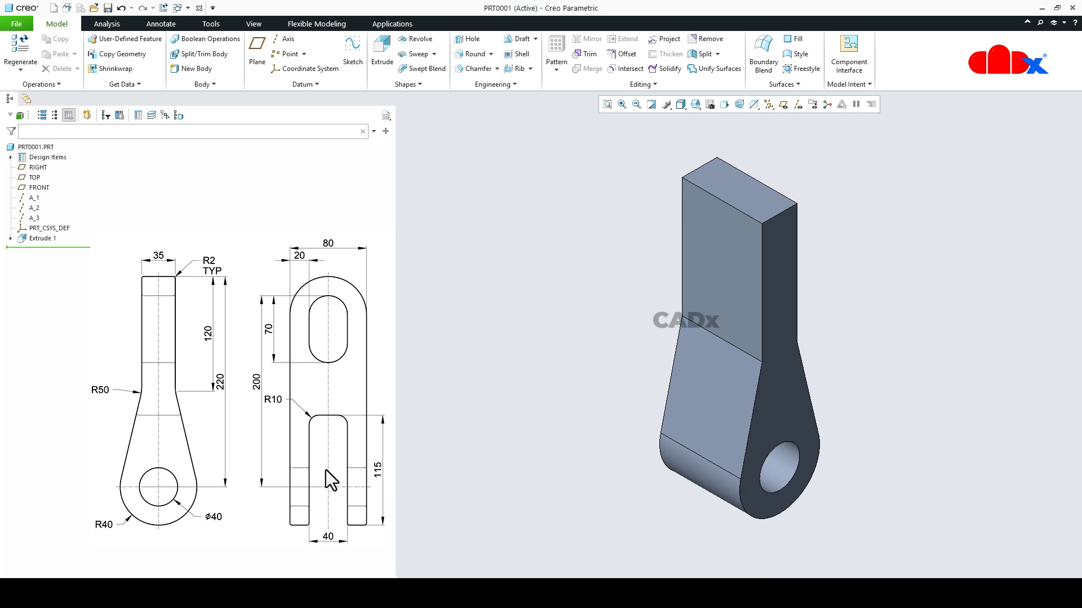
Start a second extrusion with its sketch on the FRONT plane, viewed square to the plane.
click(374, 64)
click(784, 110)
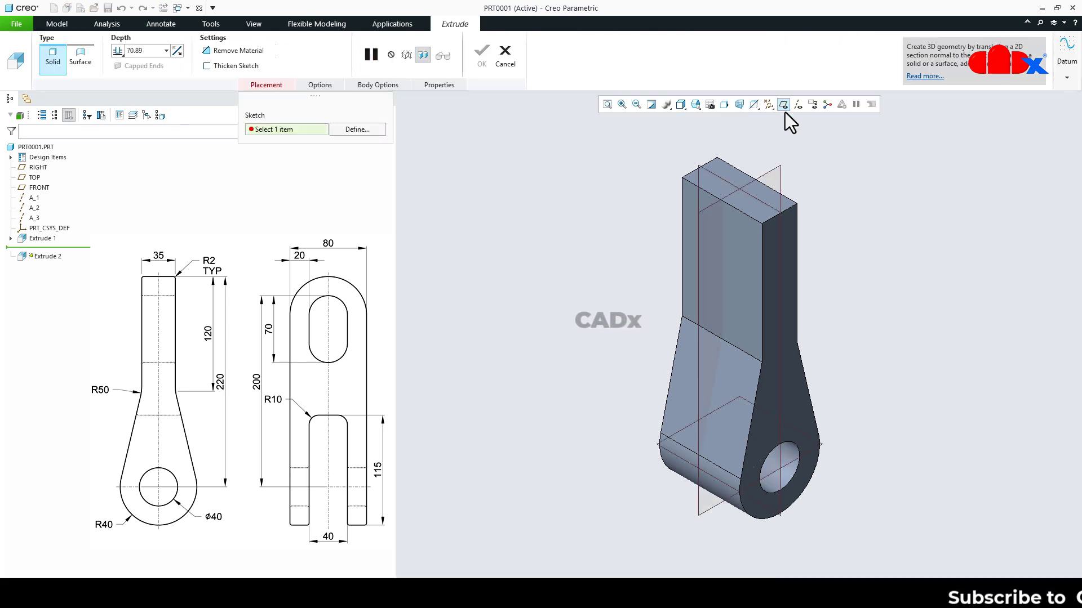
click(716, 178)
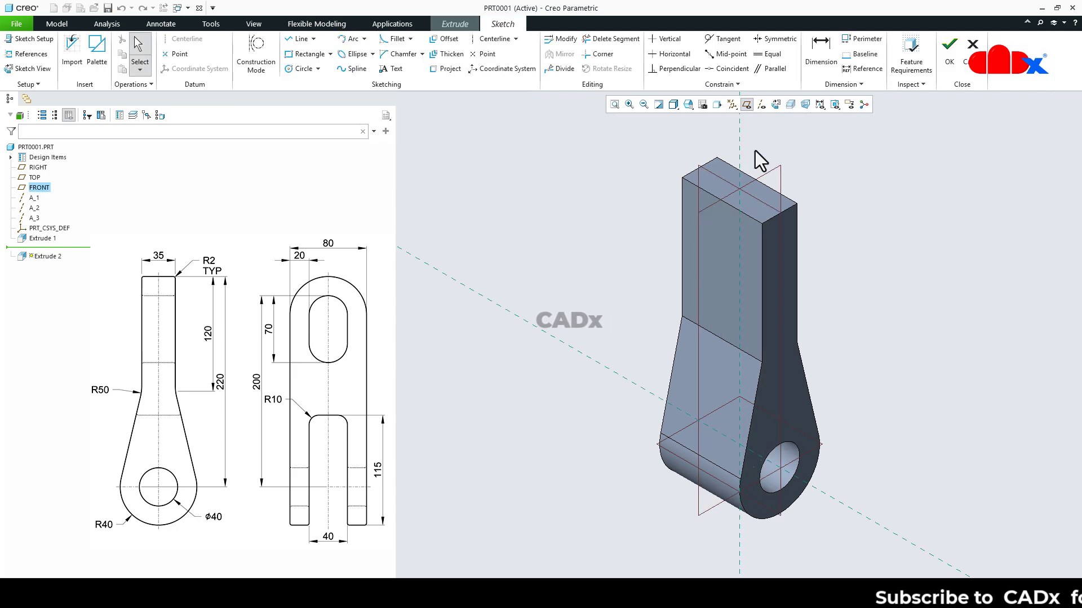
click(775, 107)
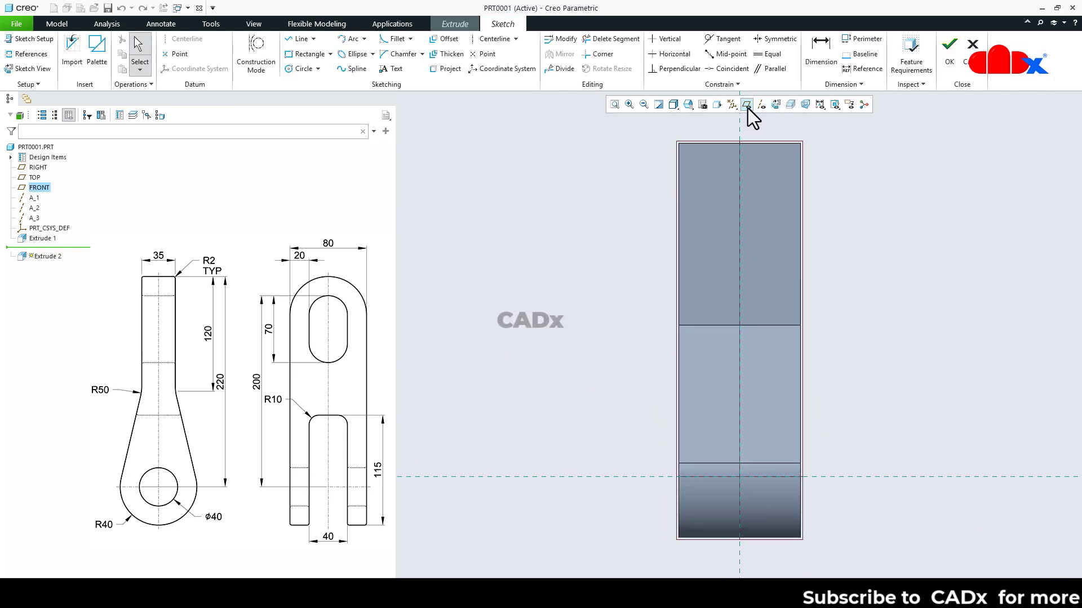
Sketch a rectangle about 39 mm wide and 114 mm high, its lower edge on the part's bottom edge.
right_click(855, 299)
click(891, 309)
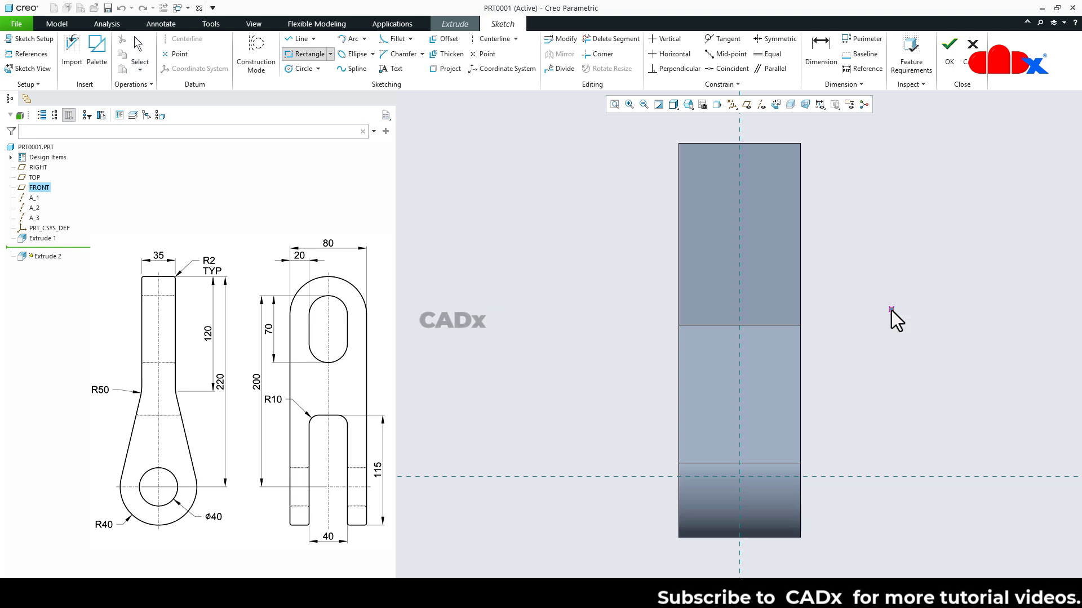
click(712, 365)
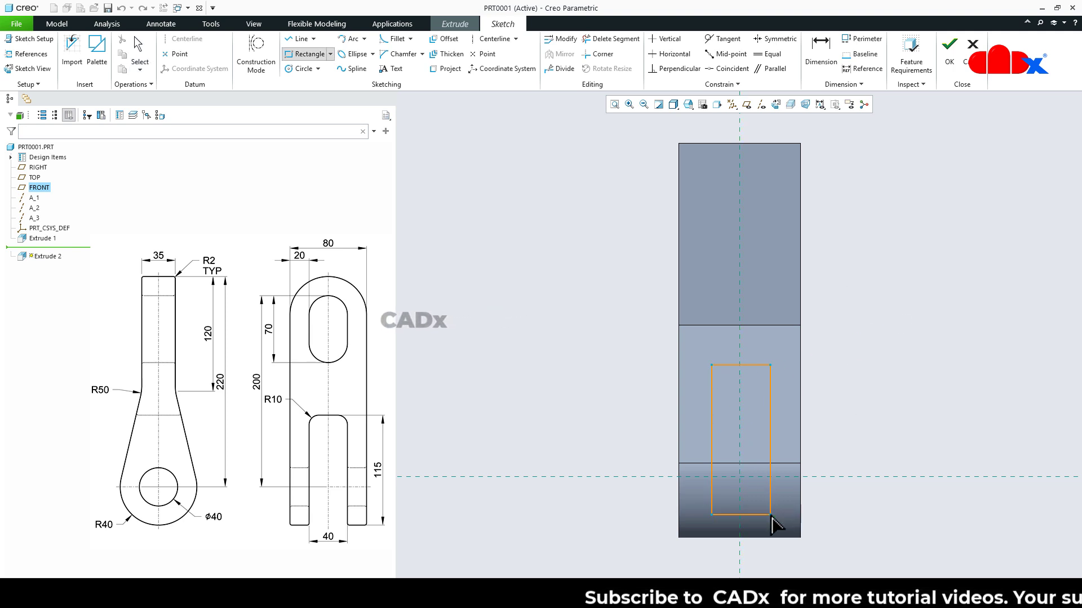
click(770, 538)
middle_click(860, 538)
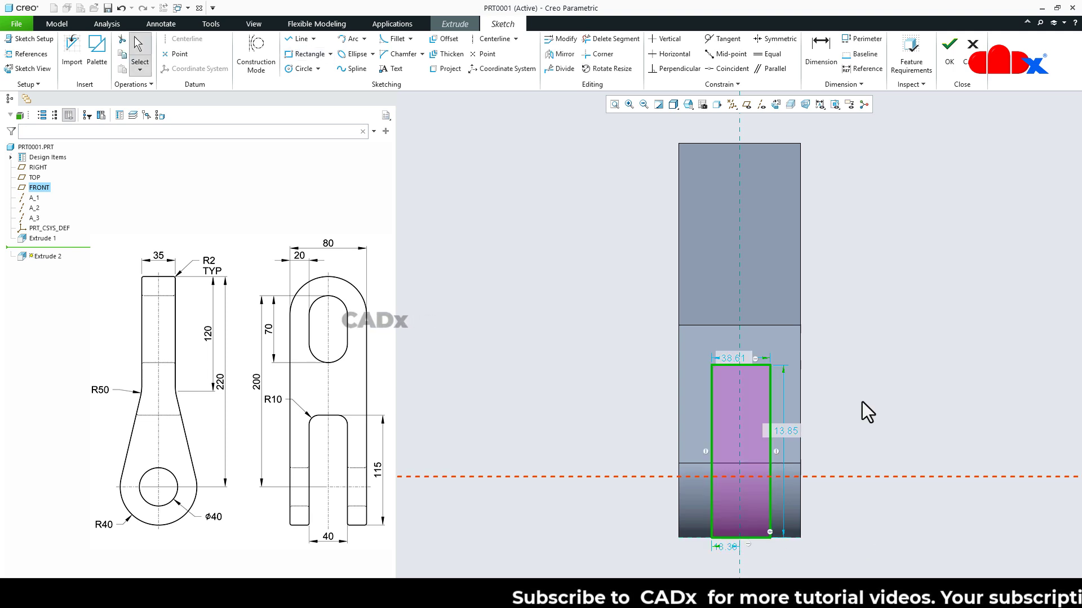
Make the slot rectangle's two upper corners symmetric about the vertical reference.
click(767, 41)
click(712, 365)
click(769, 365)
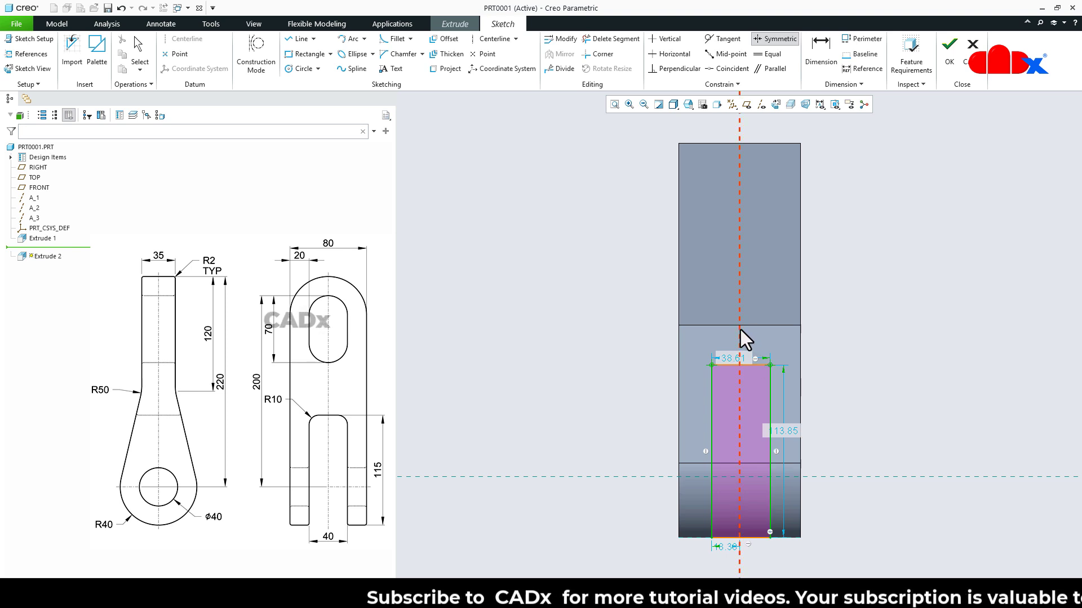
middle_click(861, 336)
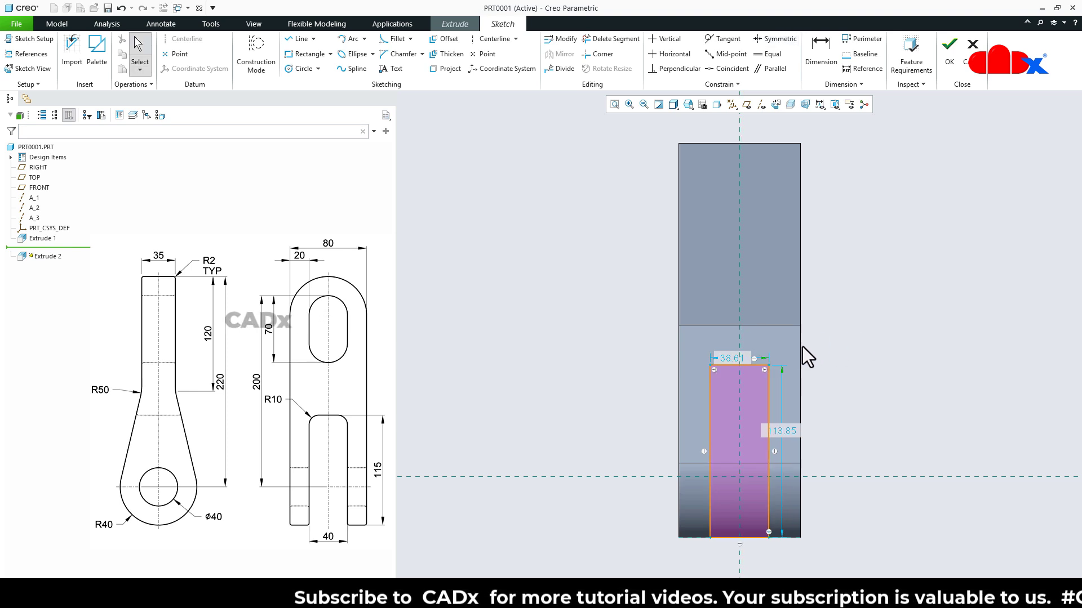
Set the slot rectangle's width to 40 mm and its height to 115 mm, and finish the sketch.
double_click(731, 359)
text(40)
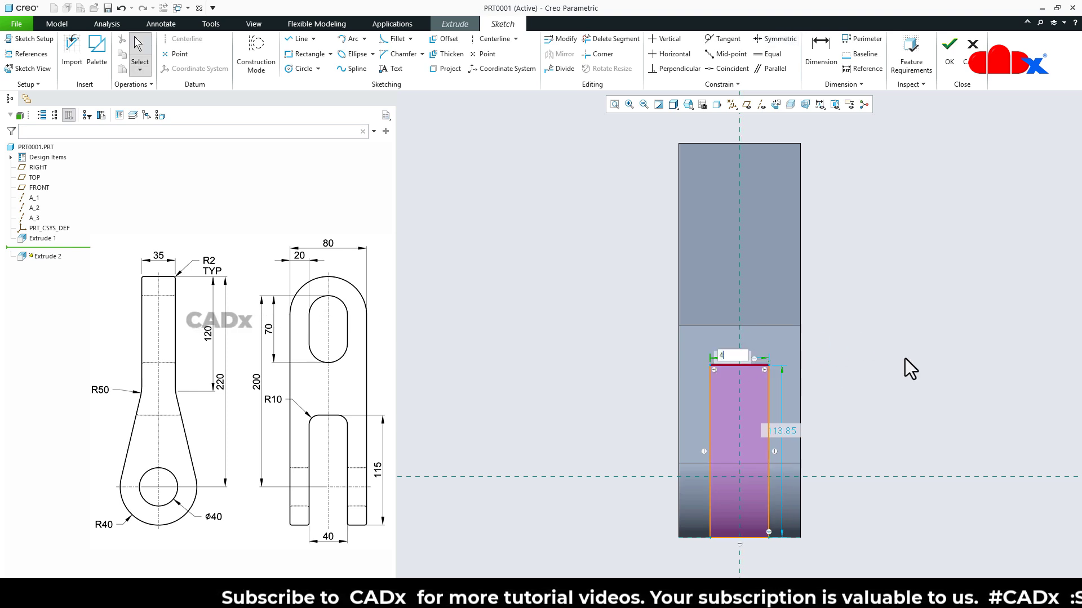
key(Return)
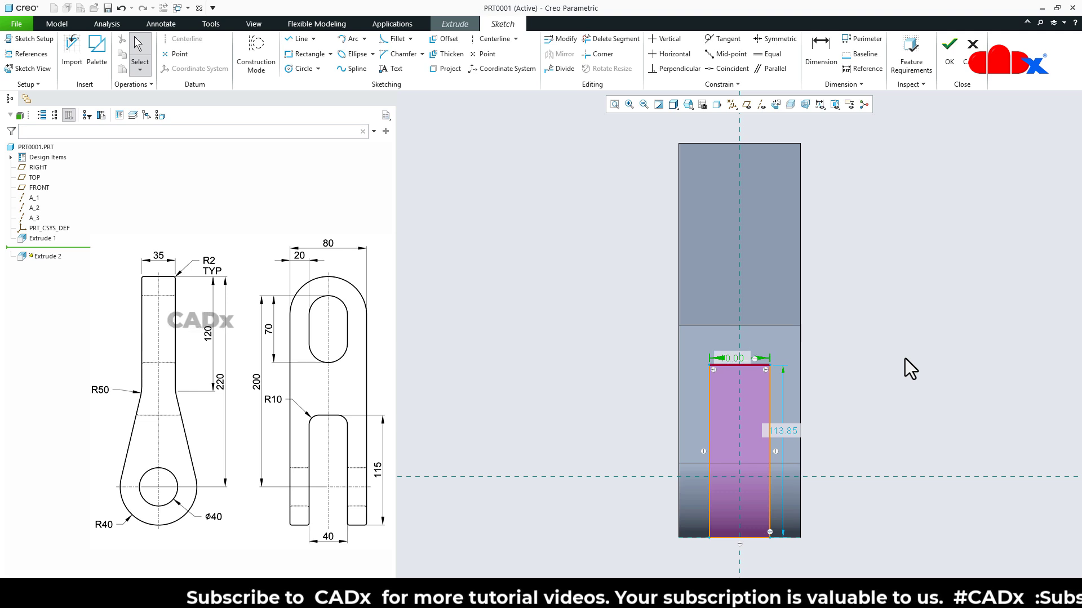
double_click(790, 431)
text(115)
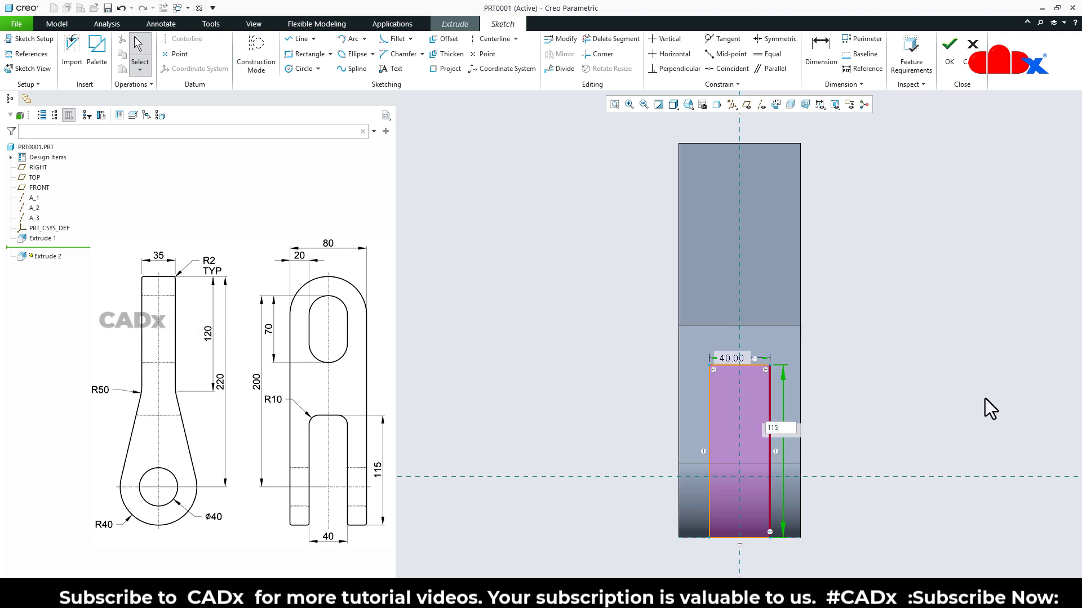
key(Return)
right_click(985, 398)
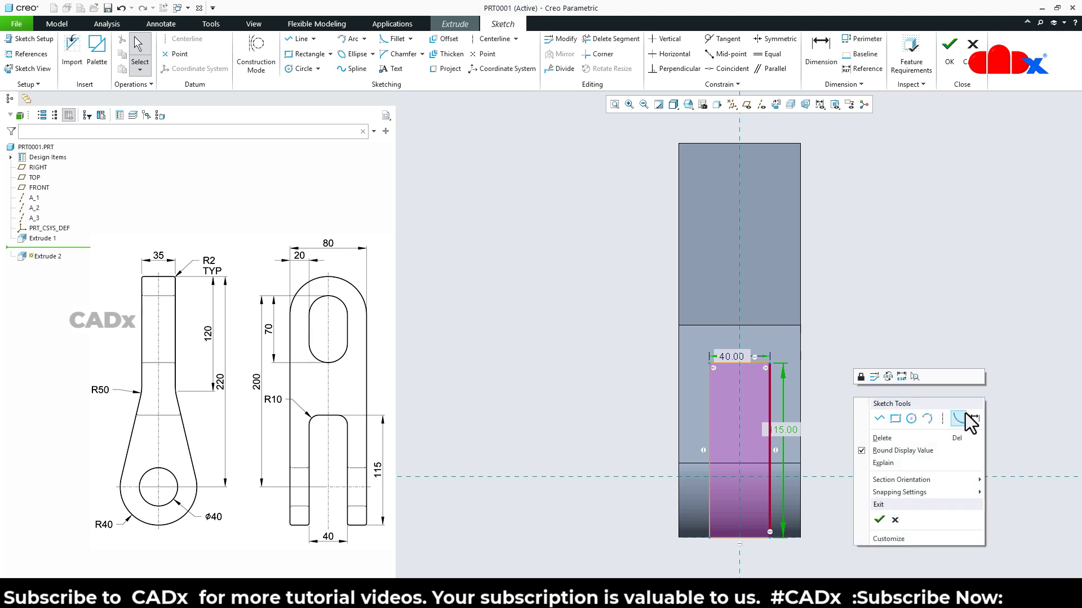
click(882, 516)
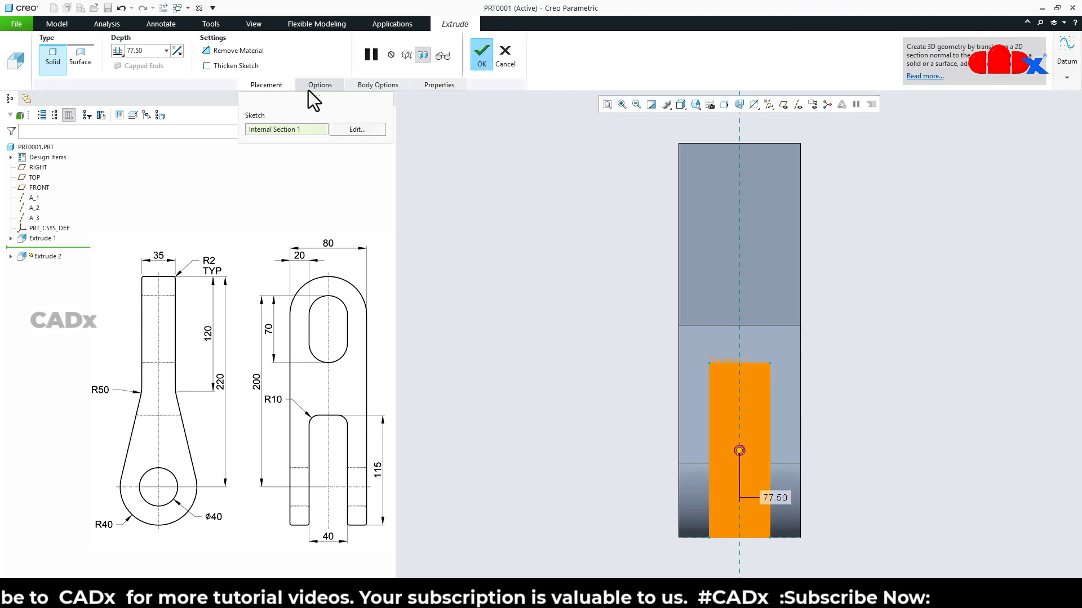
Extrude the rectangle as a material-removing cut with depth To Next on both sides, and restore the default orientation.
click(255, 52)
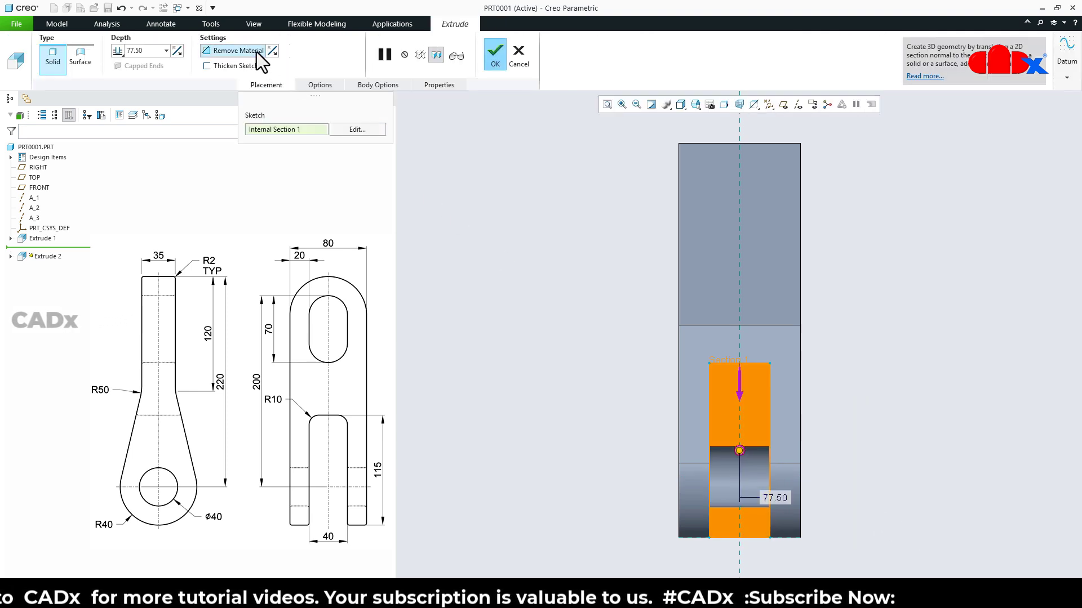
click(317, 85)
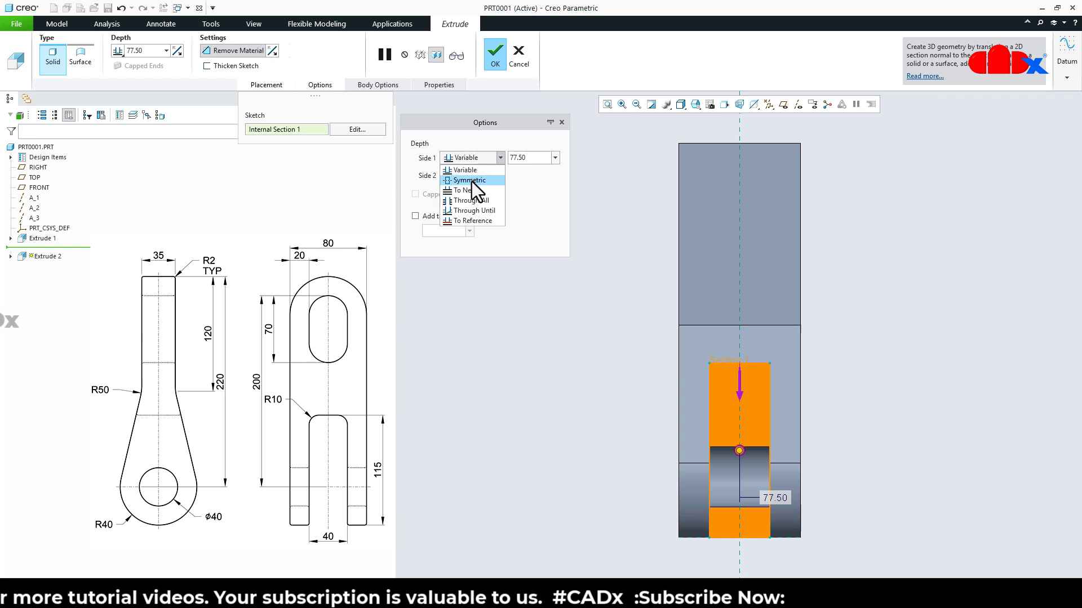
click(472, 188)
click(476, 177)
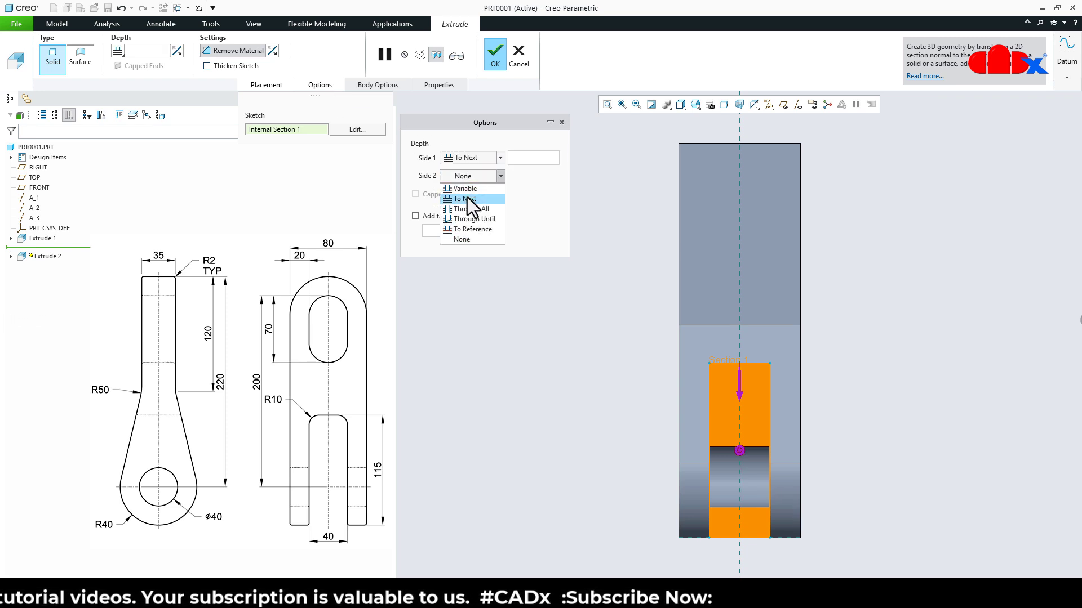
click(466, 198)
mouse_move(656, 332)
middle_down()
mouse_move(633, 336)
mouse_move(693, 336)
mouse_move(647, 343)
mouse_move(676, 336)
middle_up()
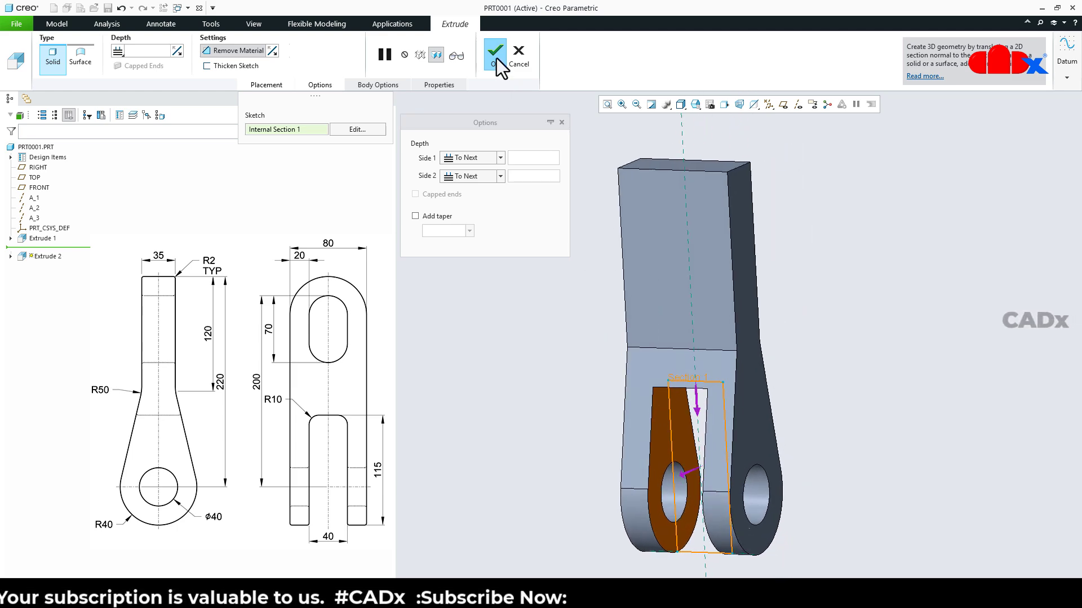
click(495, 55)
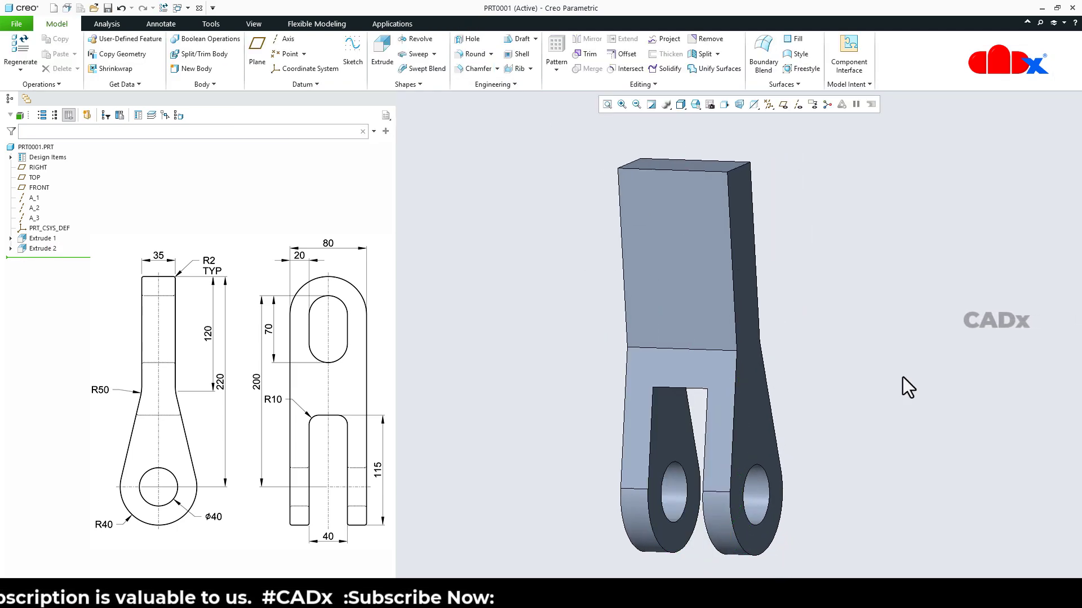
key(ctrl+d)
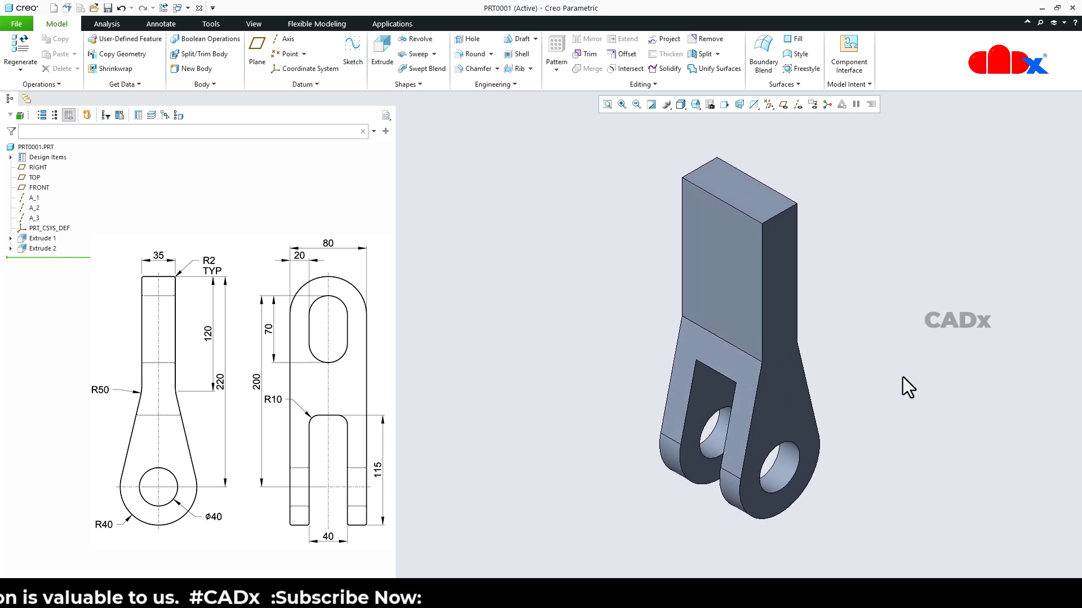
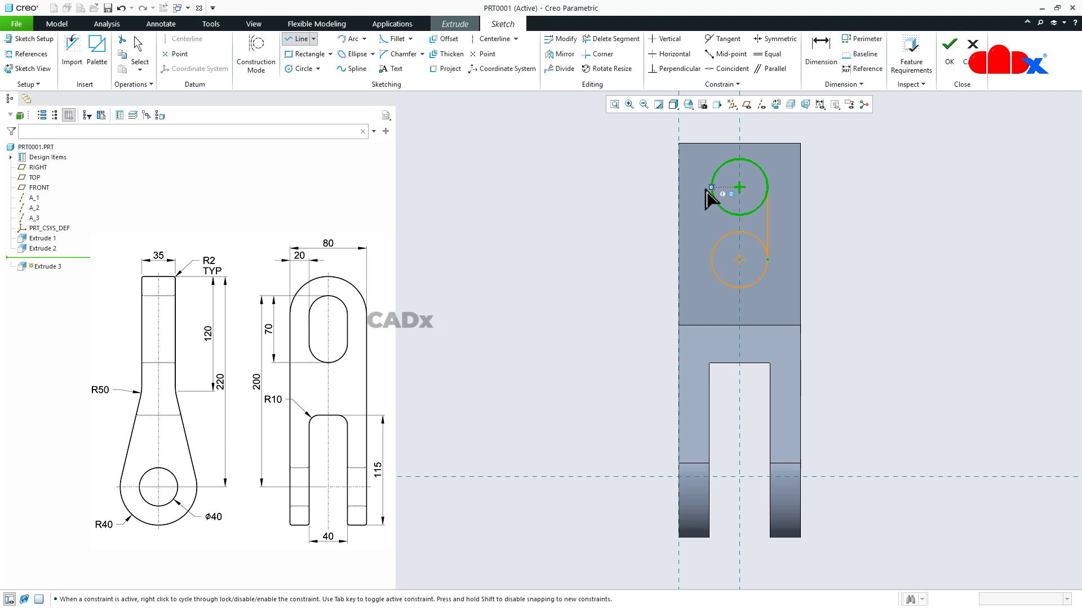
Close the second side of the upper slot with a vertical line between the two circles and trim away the inner arcs.
click(712, 259)
middle_click(854, 264)
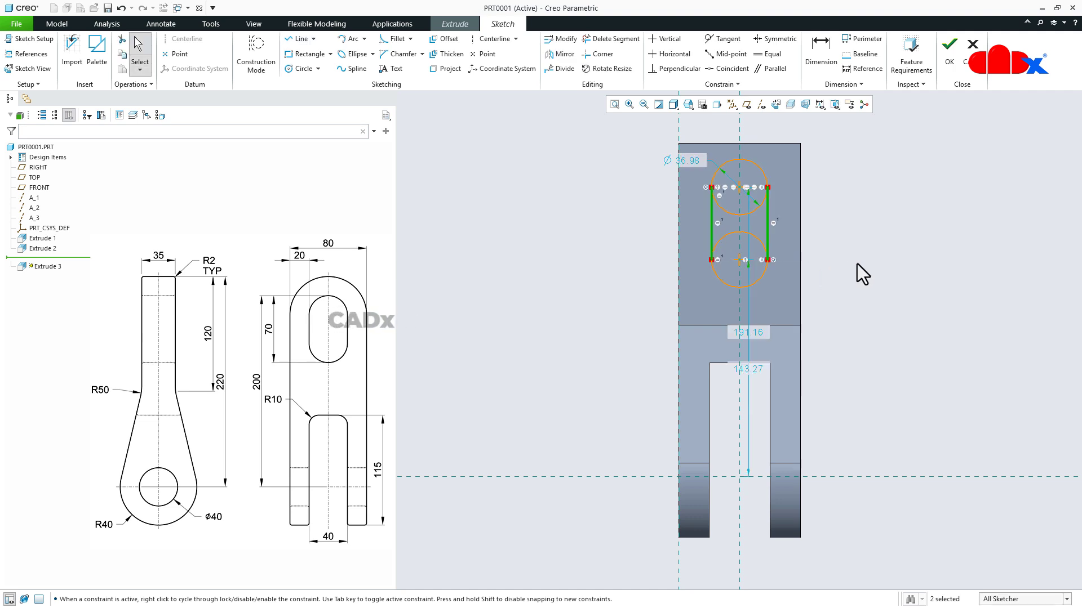
click(614, 40)
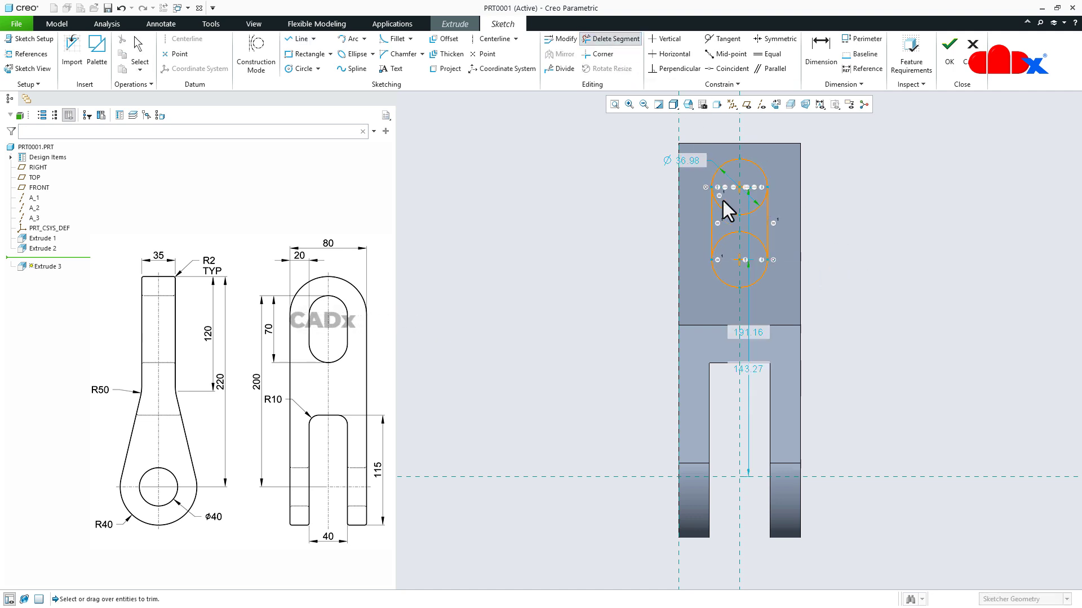
drag(725, 186, 730, 247)
drag(746, 200, 753, 242)
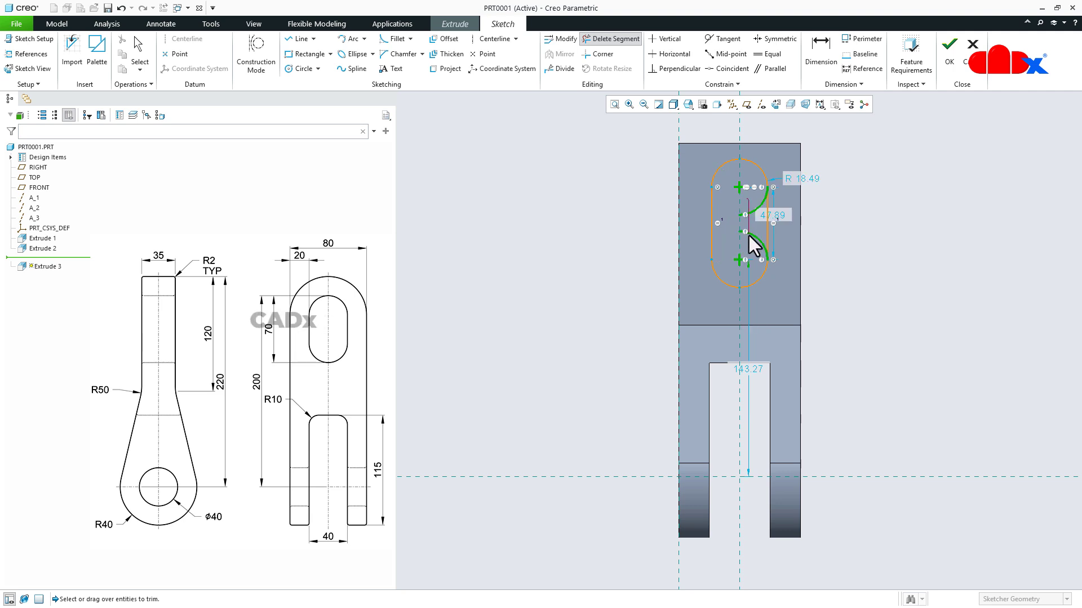
middle_click(852, 224)
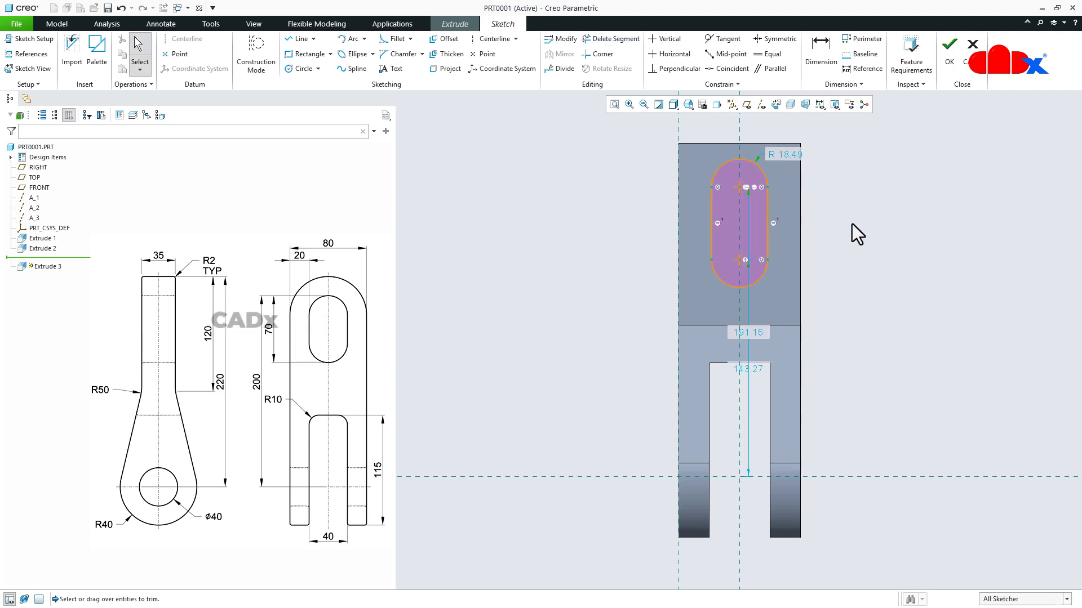
Dimension the upper slot's overall height between its two end arcs as 70 mm.
right_click(852, 224)
click(960, 243)
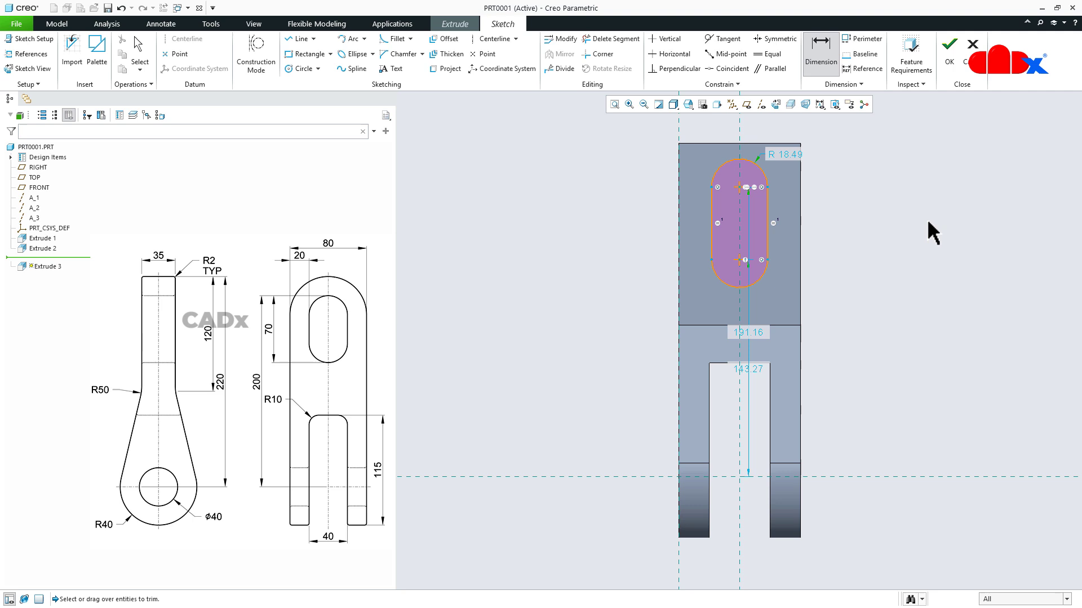
click(741, 160)
click(745, 286)
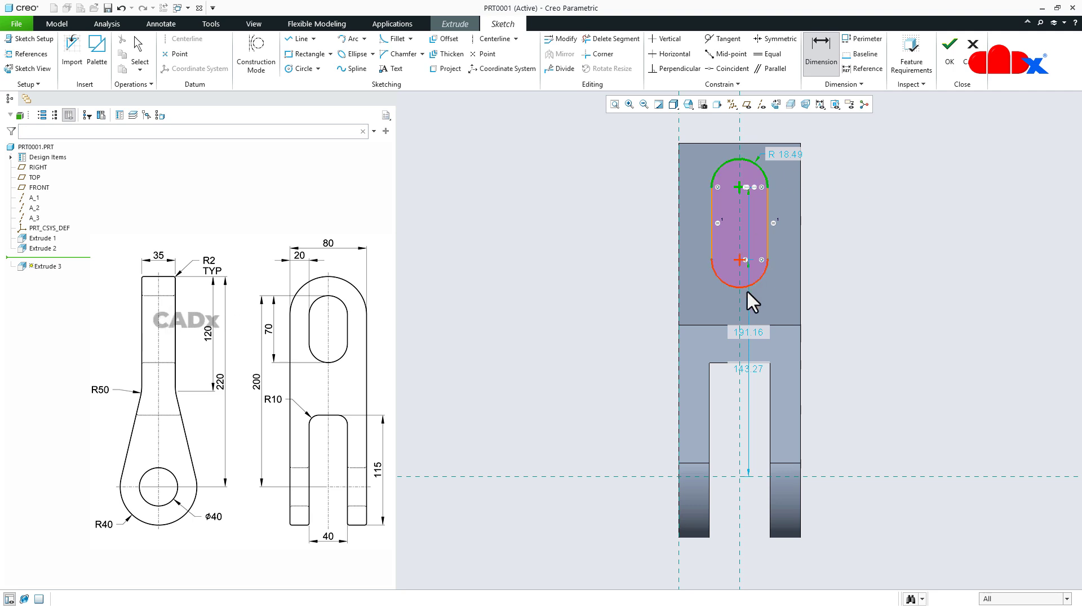
middle_click(853, 233)
text(70)
key(Return)
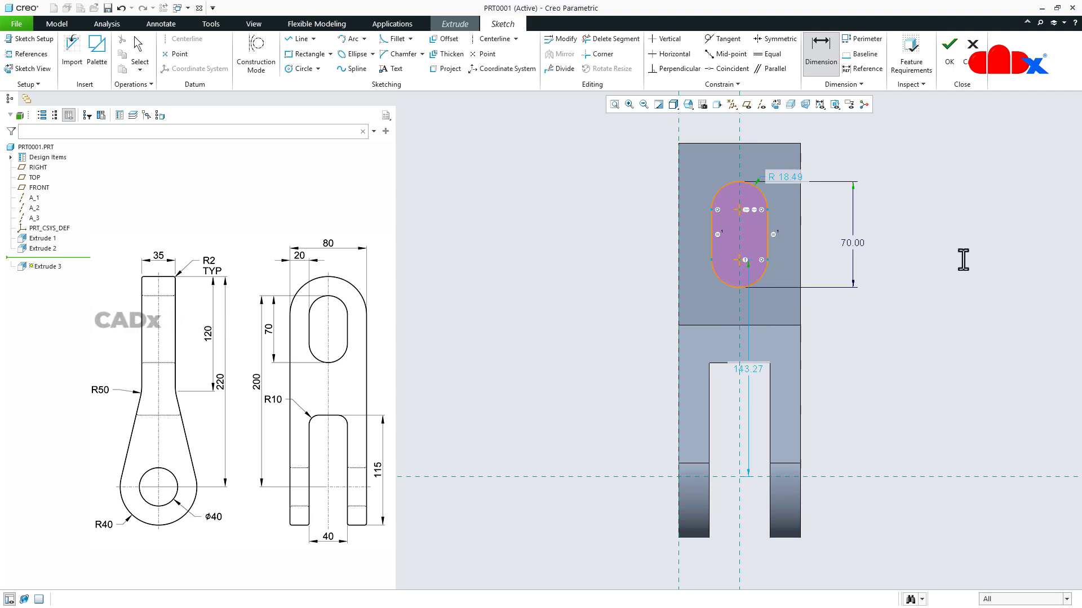
Dimension the distance from the slot's top arc to the horizontal reference as 200 mm.
click(736, 184)
click(888, 476)
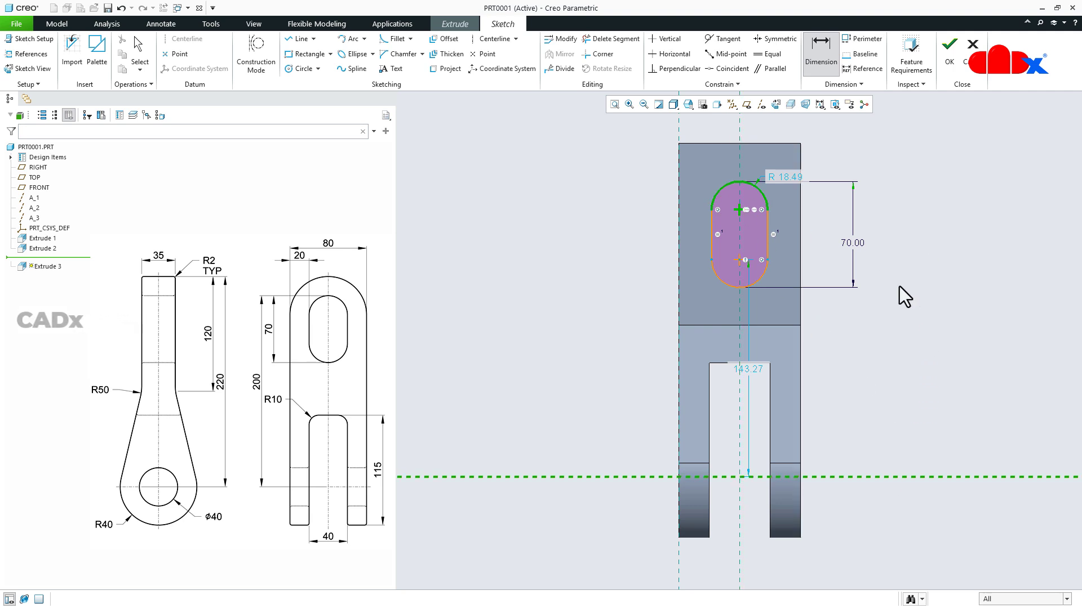
middle_click(899, 284)
text(200)
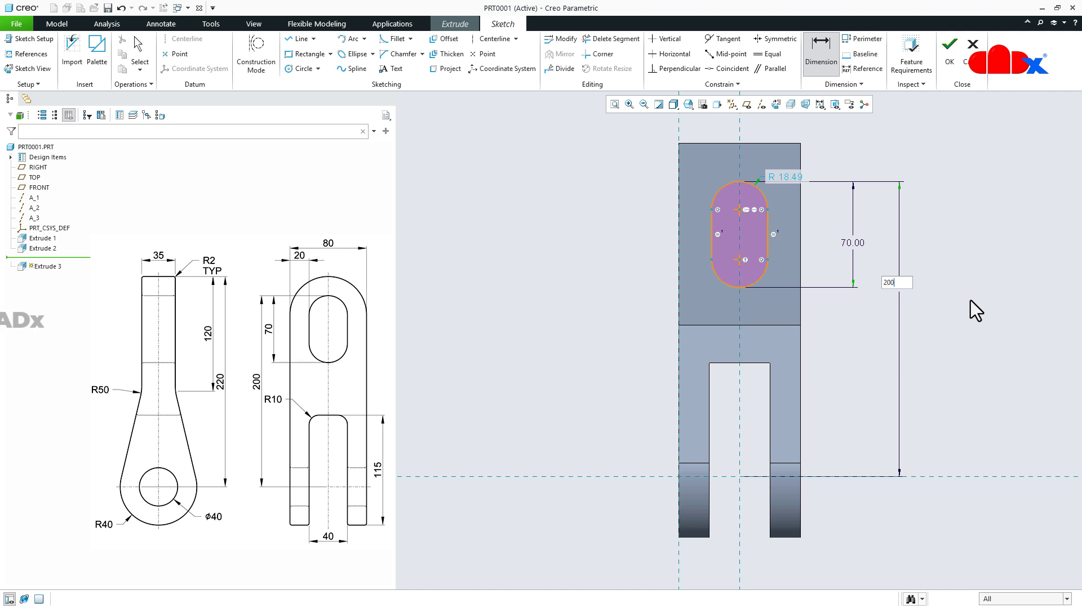
key(Return)
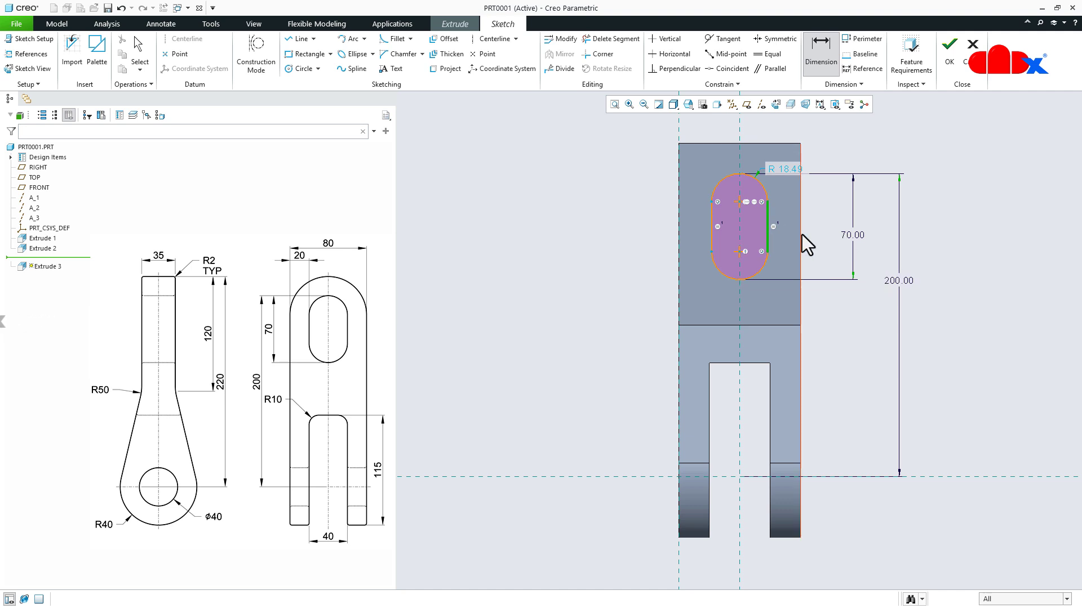
Set the distance from the slot's straight side to the part's adjacent outer edge to 20 mm and finish the sketch.
click(801, 235)
middle_click(814, 225)
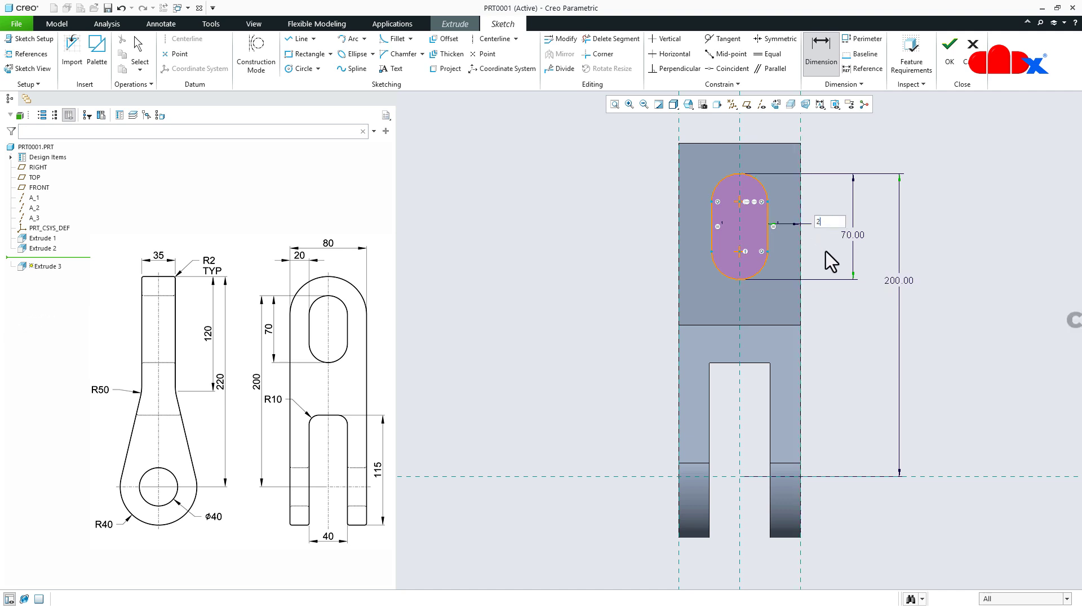
key(Return)
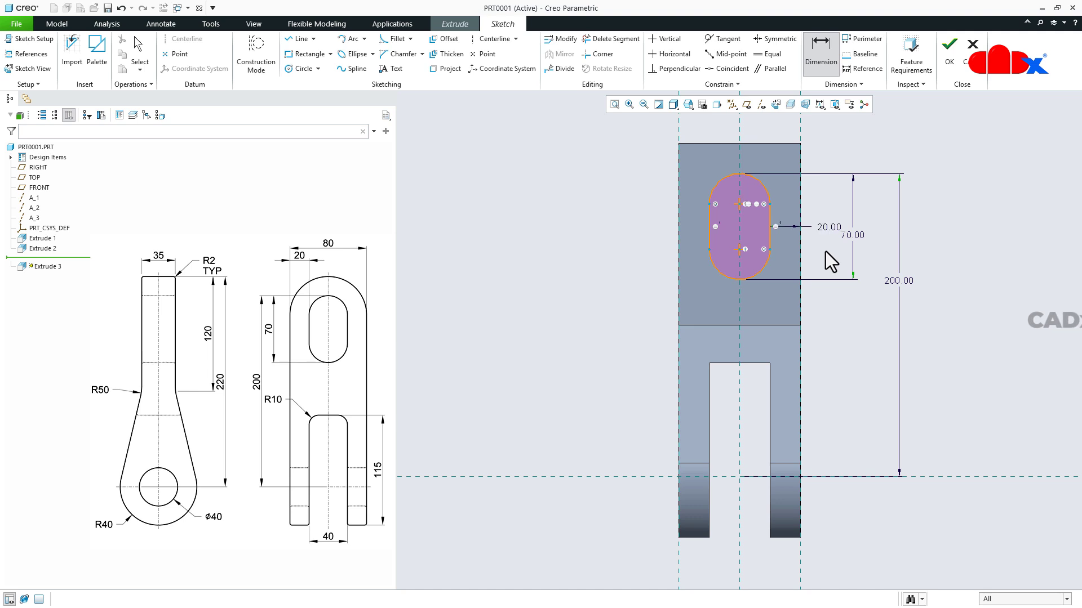
right_click(947, 246)
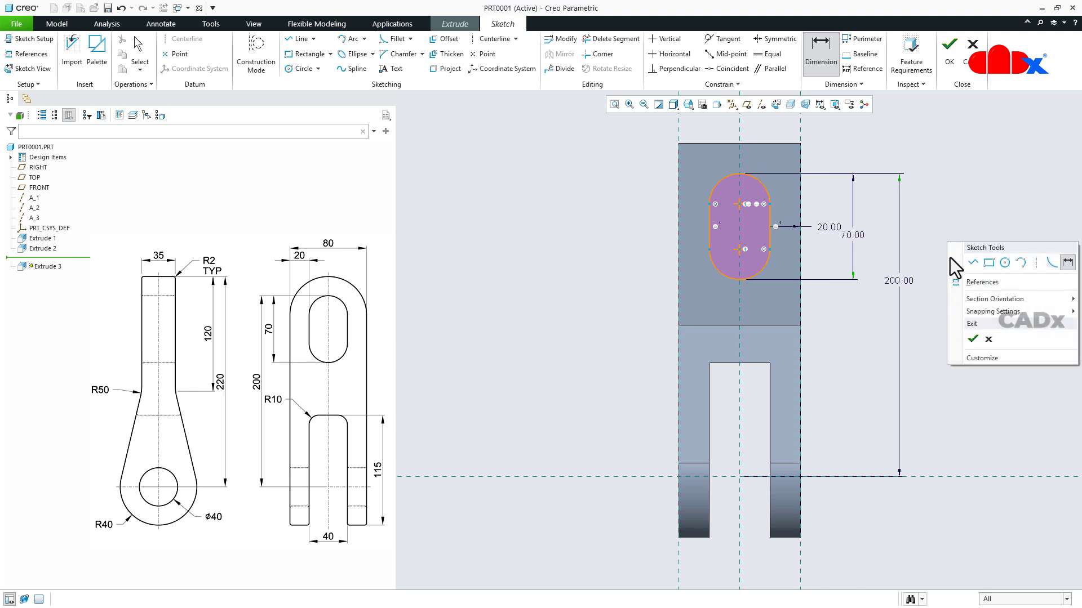
click(971, 339)
Extrude the slot profile as a material-removing cut into the part with depth To Next, and restore the default orientation.
middle_drag(860, 262, 835, 275)
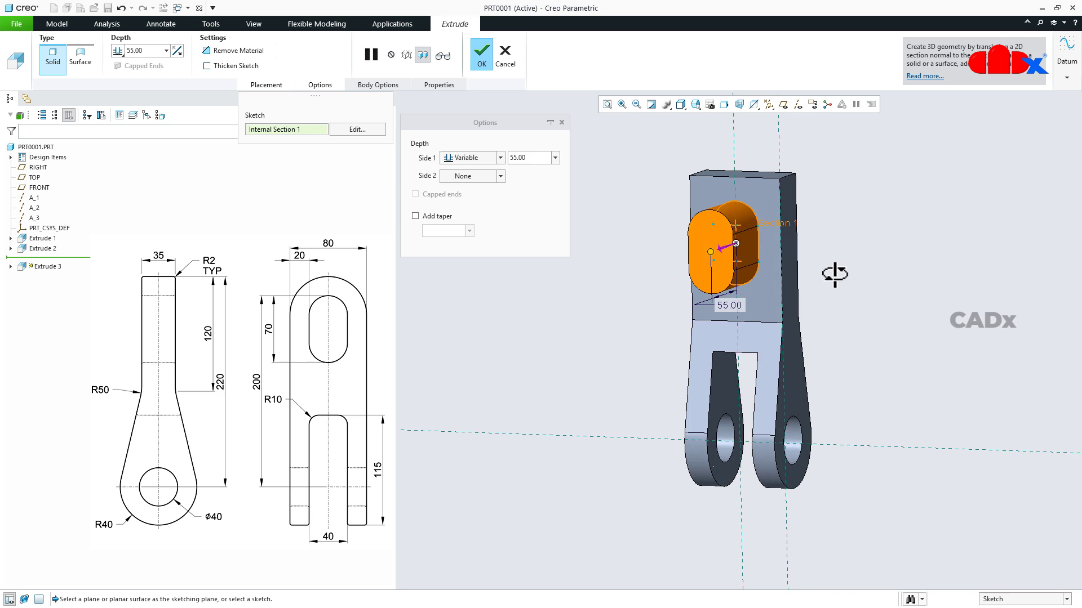
click(238, 52)
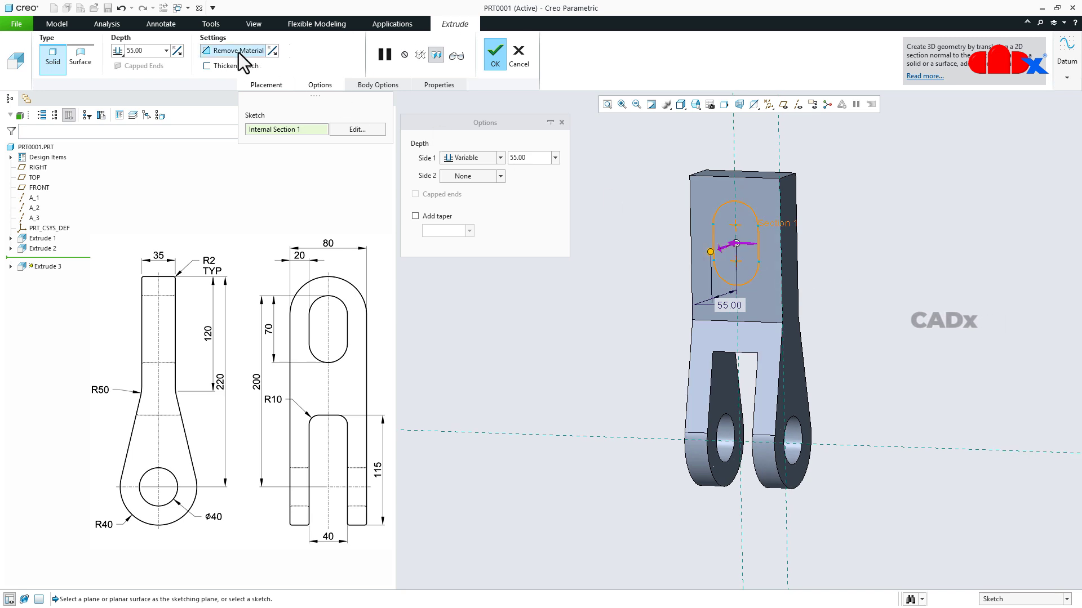
click(179, 52)
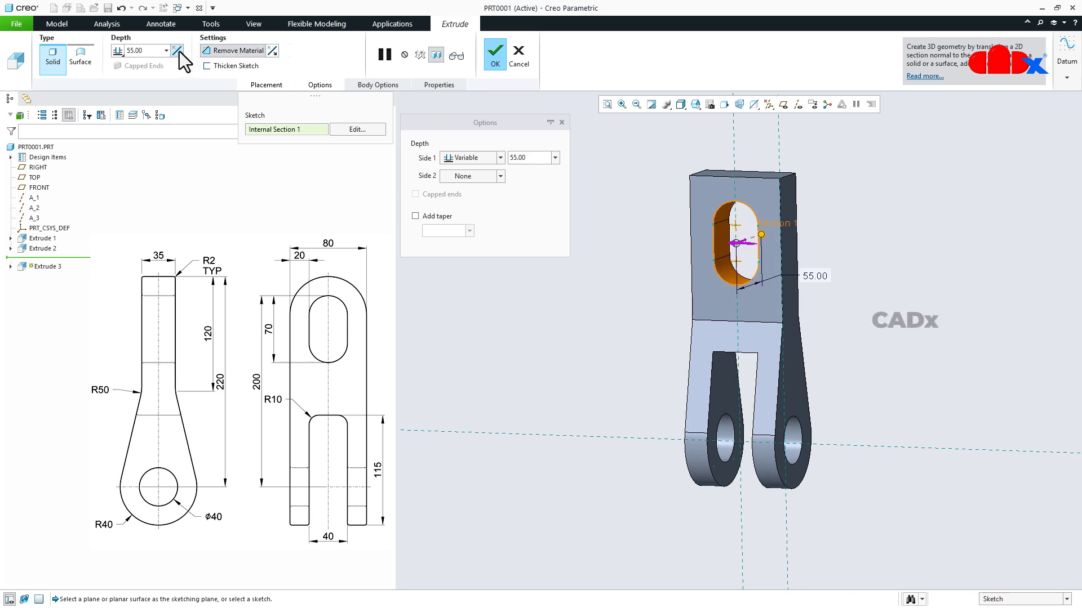
click(118, 52)
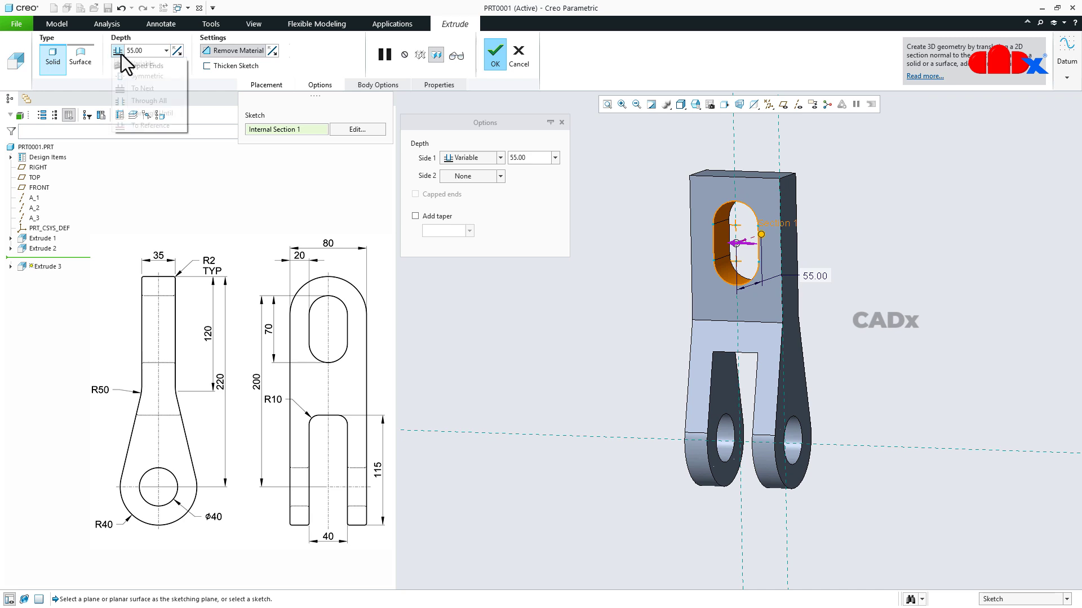
click(134, 87)
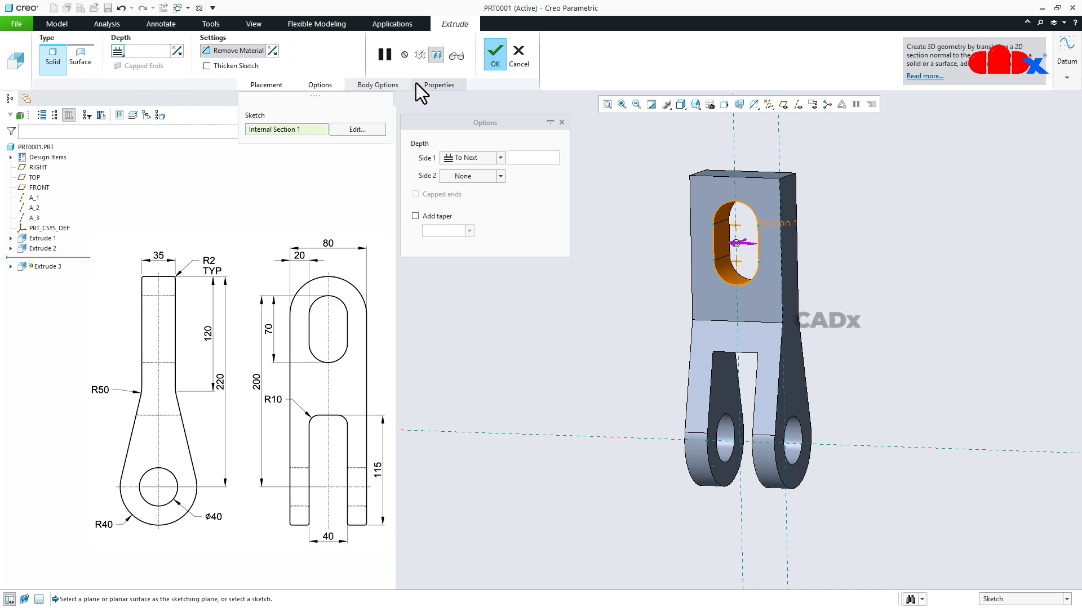
click(489, 56)
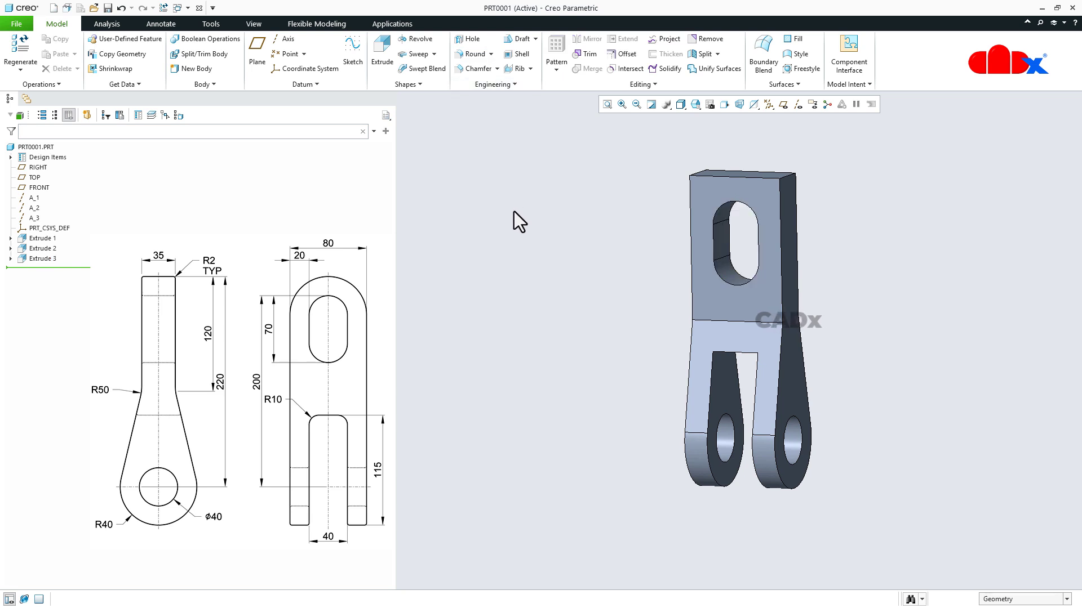
key(ctrl+d)
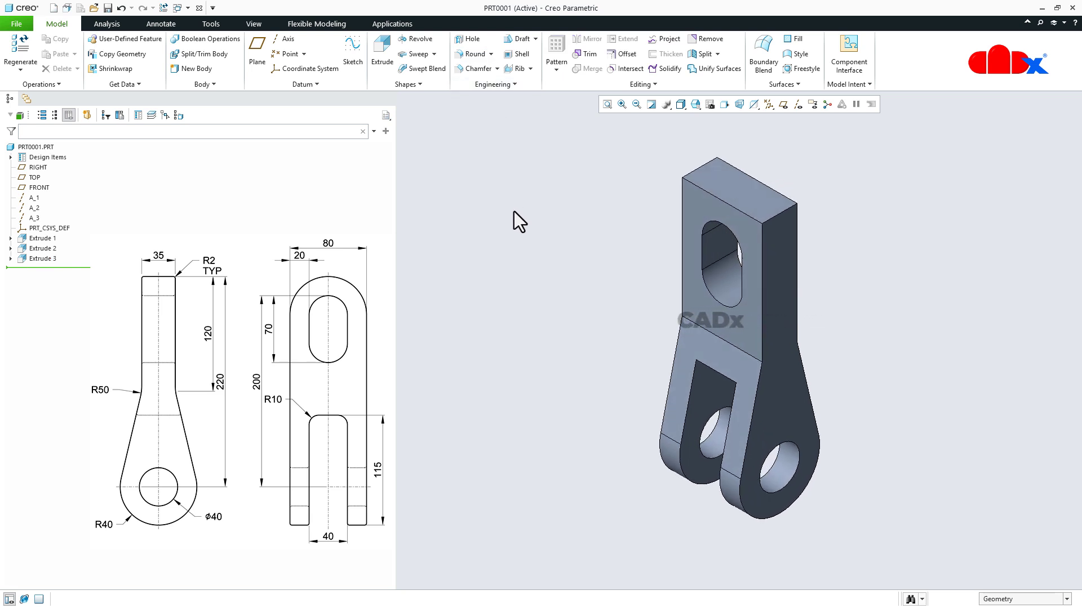
Replace the part's top end face with a full round between the two outer side faces, and restore the default orientation.
click(474, 56)
click(782, 297)
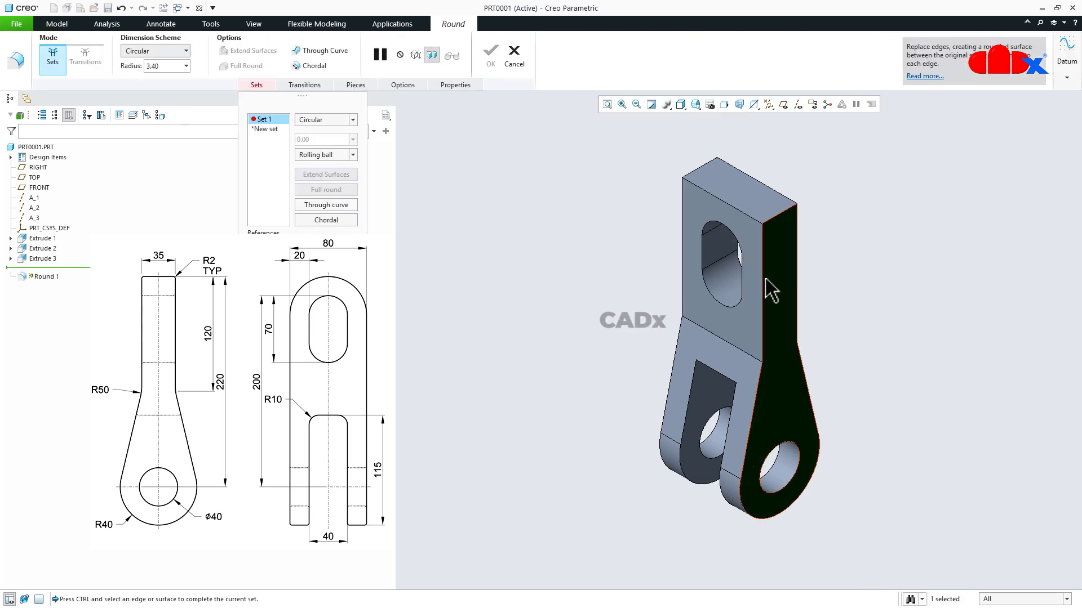
mouse_move(763, 290)
middle_down()
mouse_move(828, 297)
mouse_move(768, 271)
middle_up()
ctrl+click(675, 231)
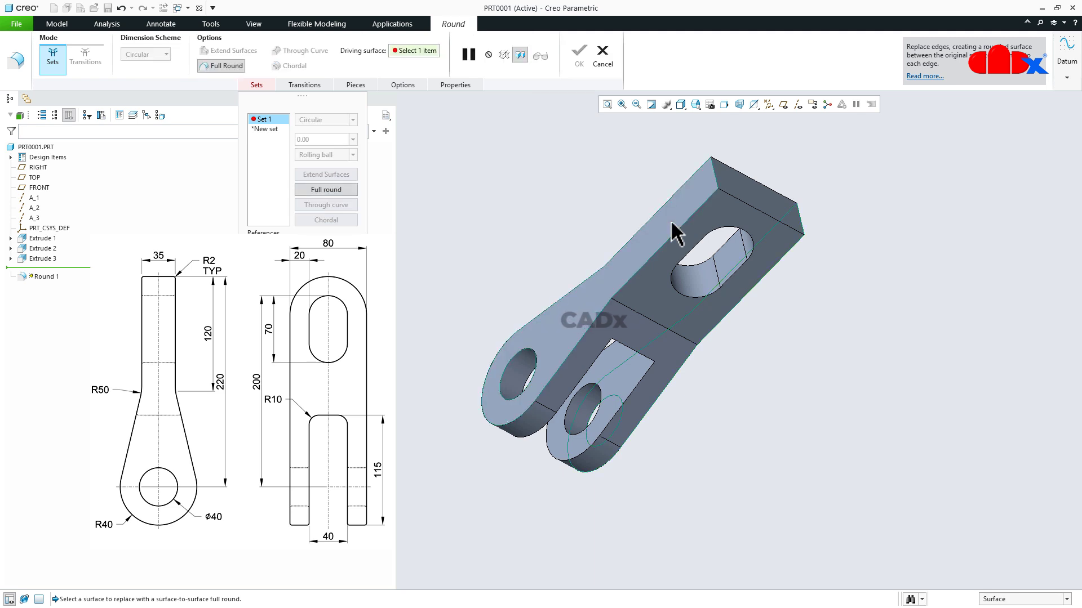
click(772, 209)
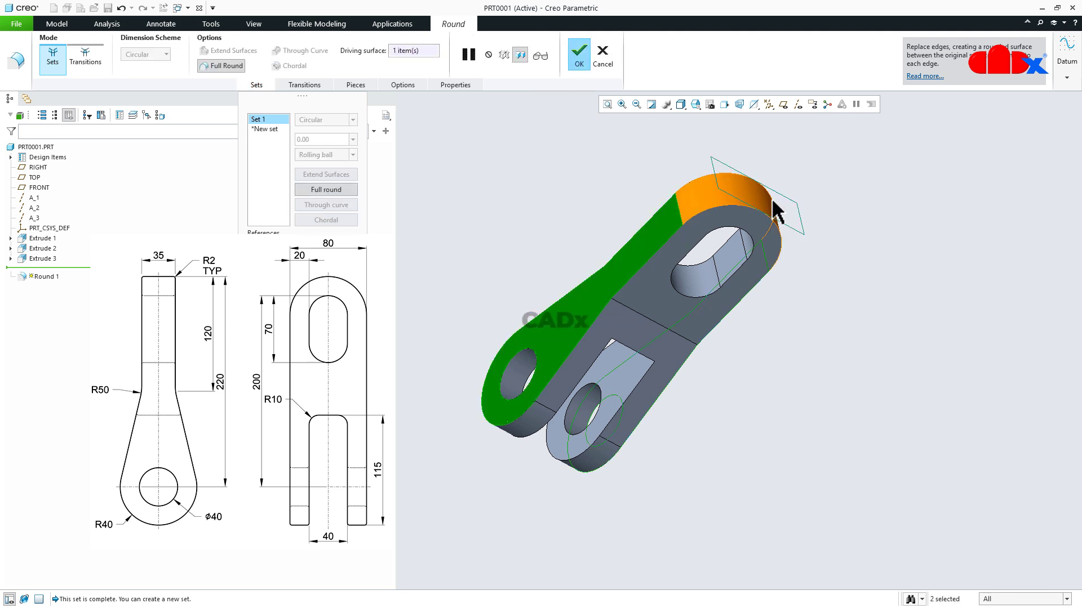
click(580, 50)
click(842, 319)
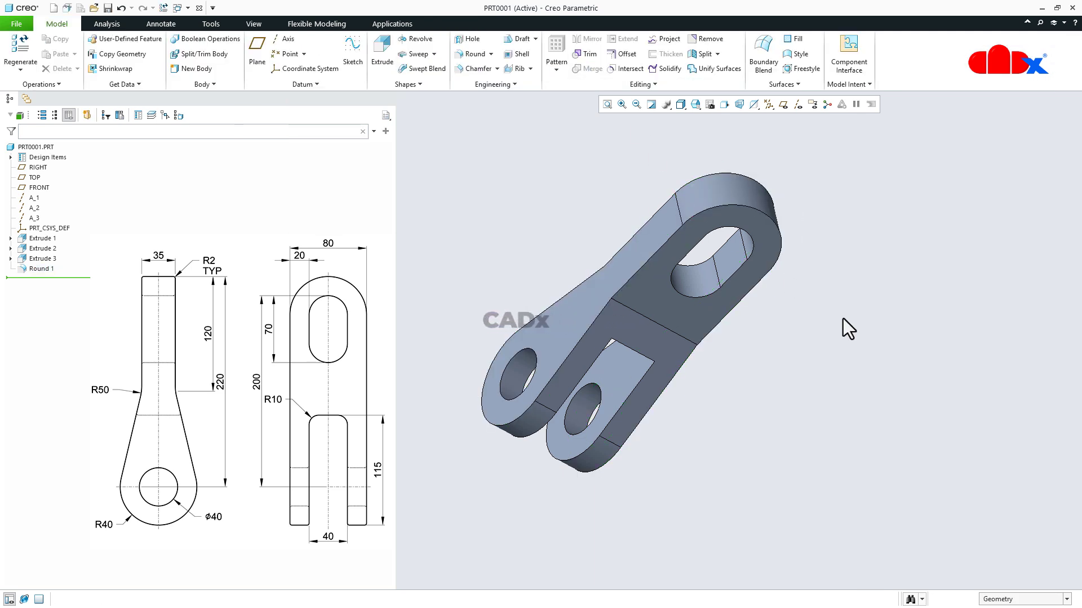
key(ctrl+d)
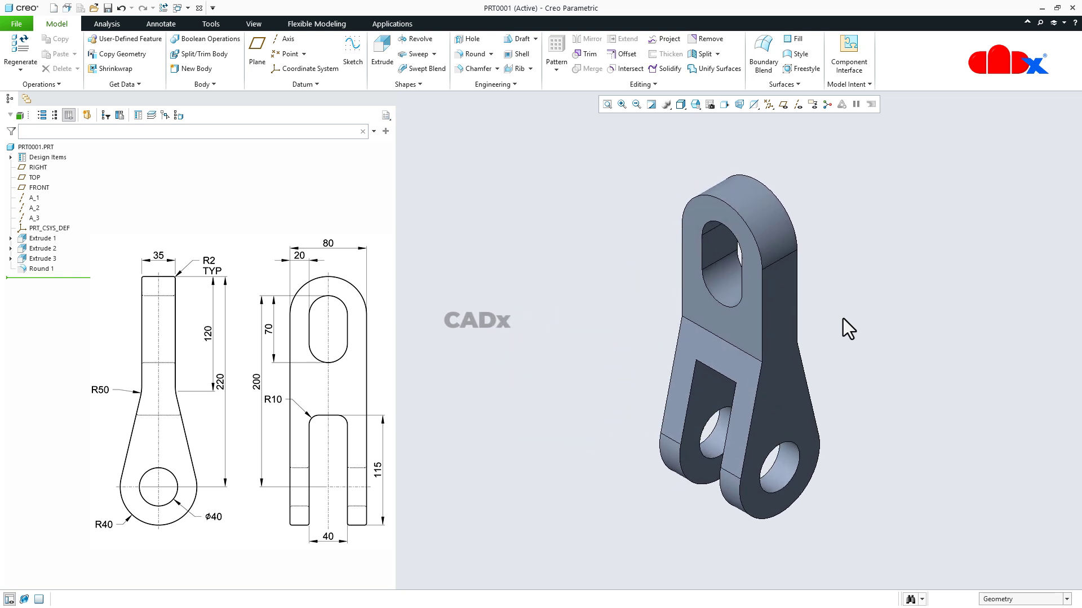
Round the two inner corner edges at the closed end of the fork slot with a 10 mm radius, and restore the default orientation.
click(461, 53)
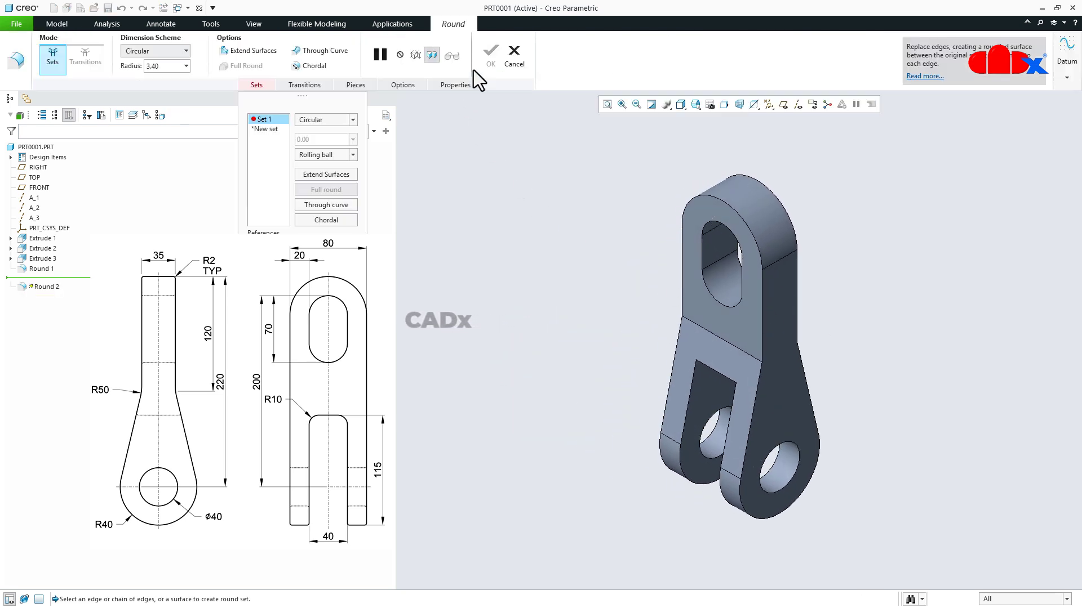
middle_drag(654, 366, 733, 363)
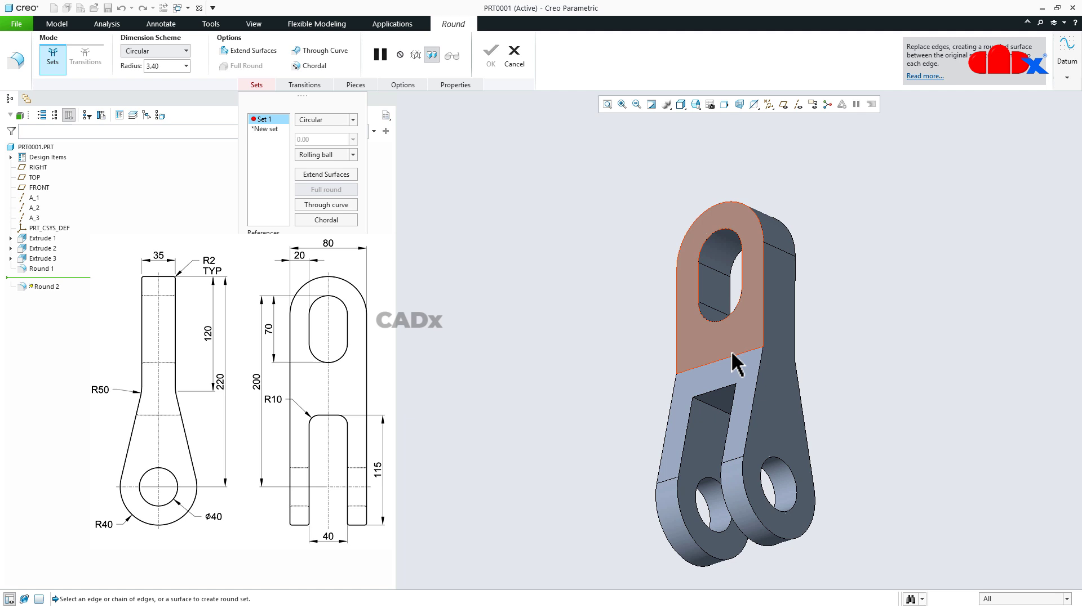
click(717, 403)
middle_drag(717, 403, 772, 403)
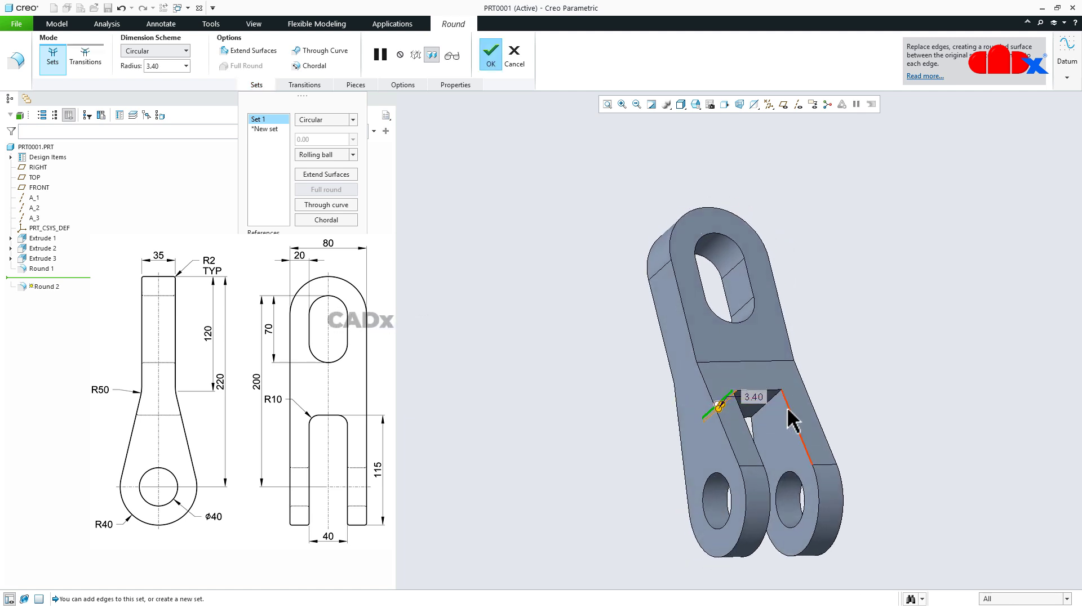
ctrl+click(768, 411)
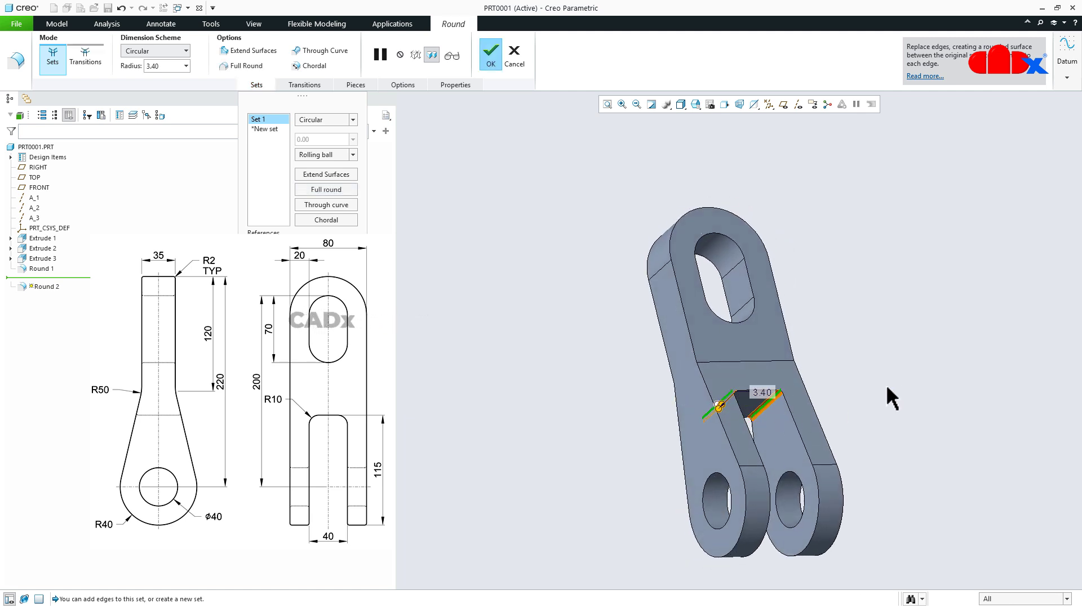
double_click(762, 392)
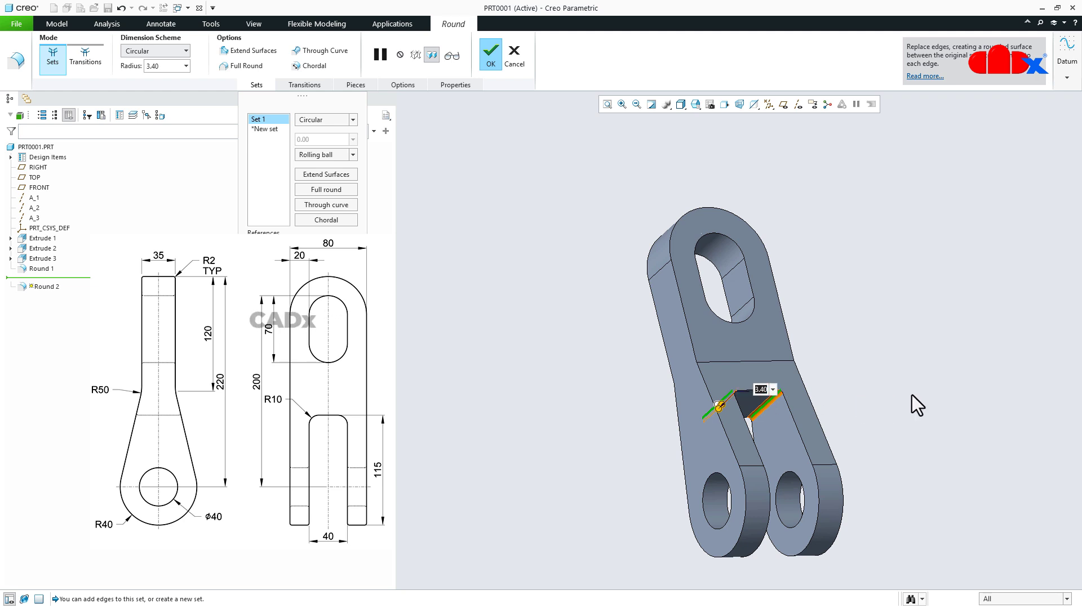
text(10)
key(Return)
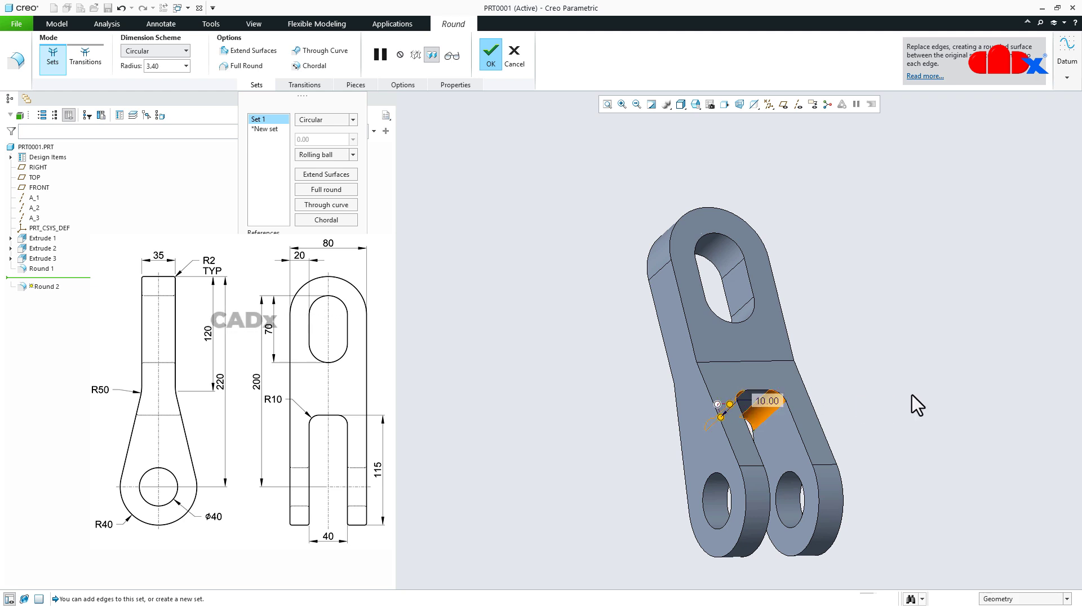
middle_click(912, 394)
click(912, 391)
key(ctrl+d)
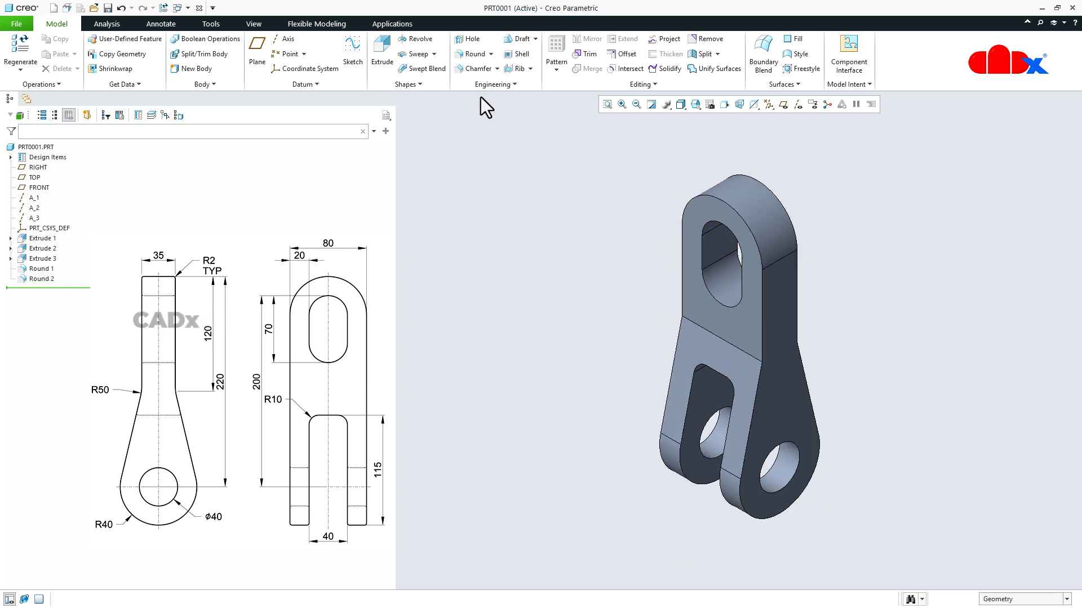
Round the bend edges on both opposite faces between the straight upper section and tapered fork with a 50 mm radius, and restore the default orientation.
click(472, 54)
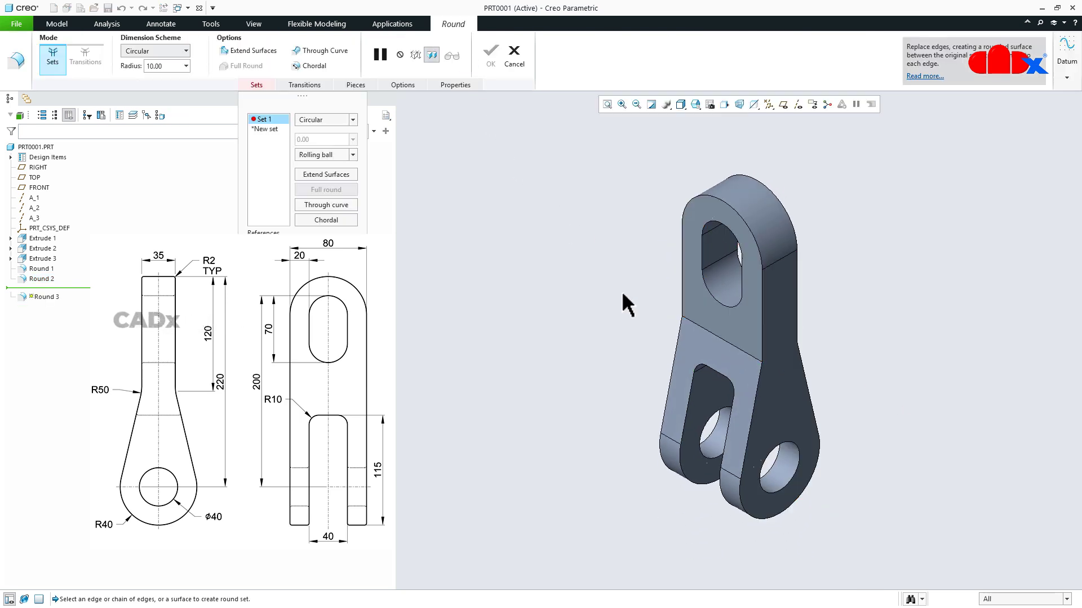
click(711, 334)
drag(722, 341, 765, 337)
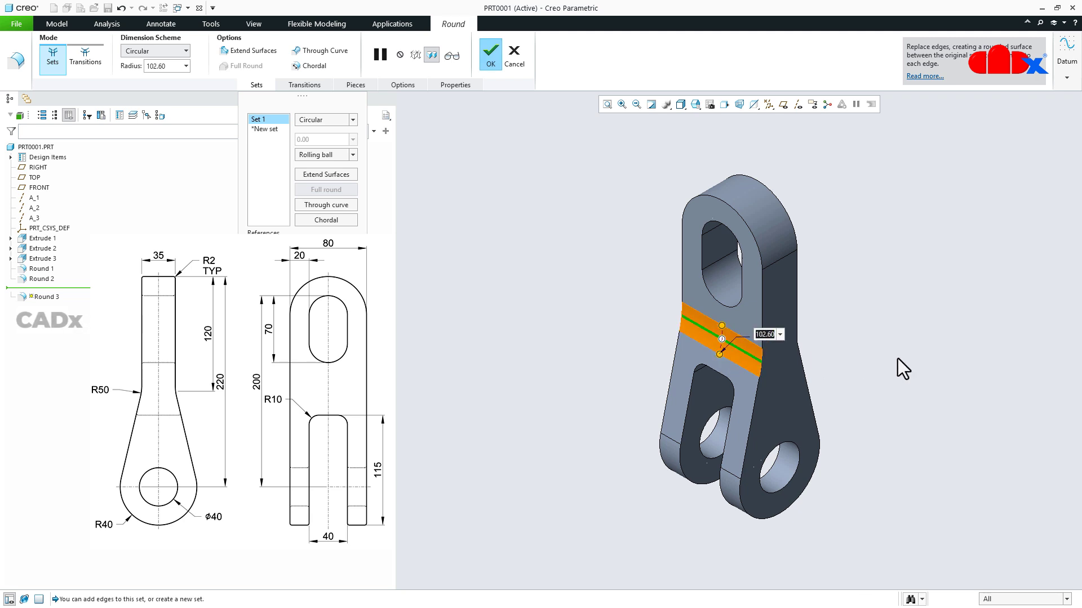
text(50)
key(Return)
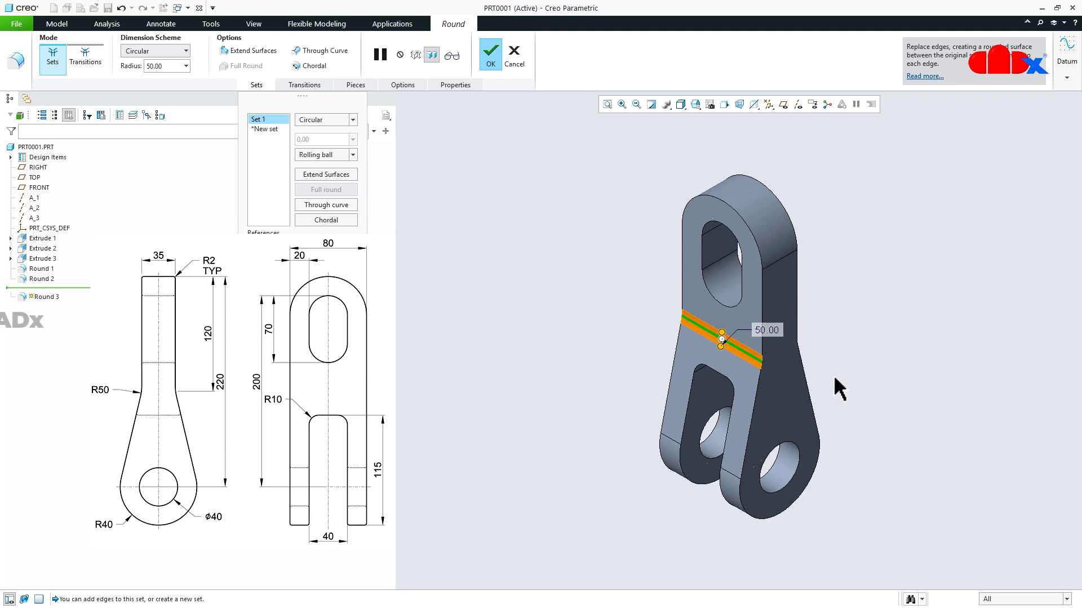
middle_drag(838, 386, 745, 393)
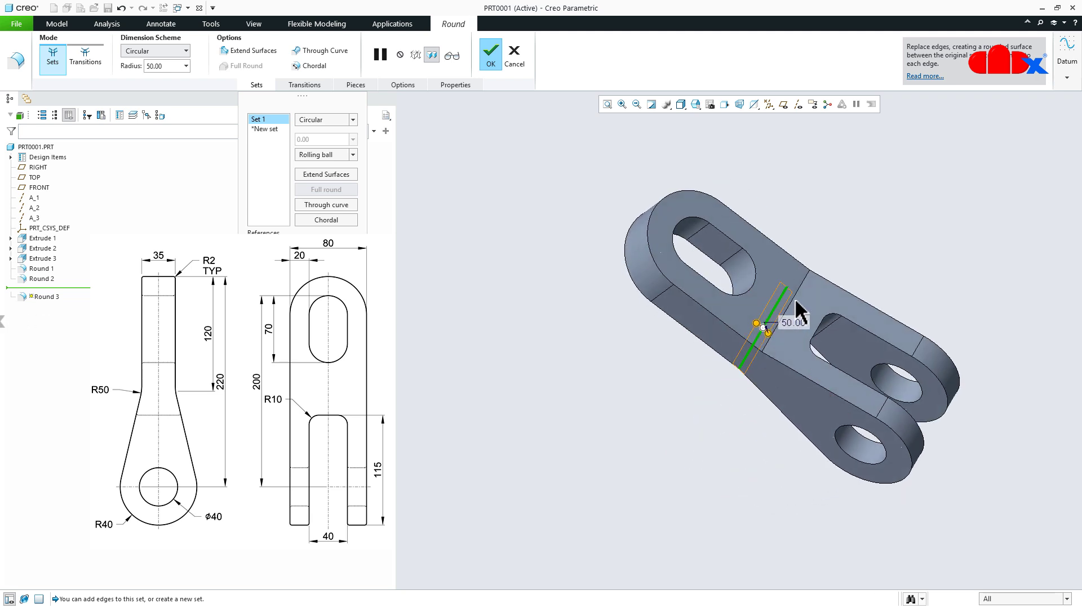
click(493, 63)
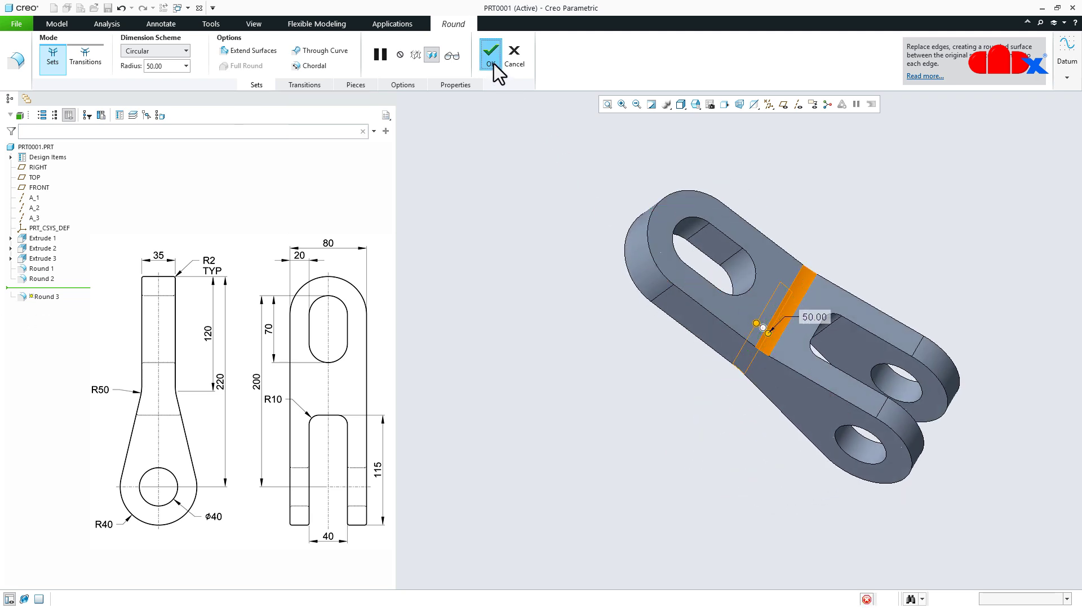
click(539, 380)
key(ctrl+d)
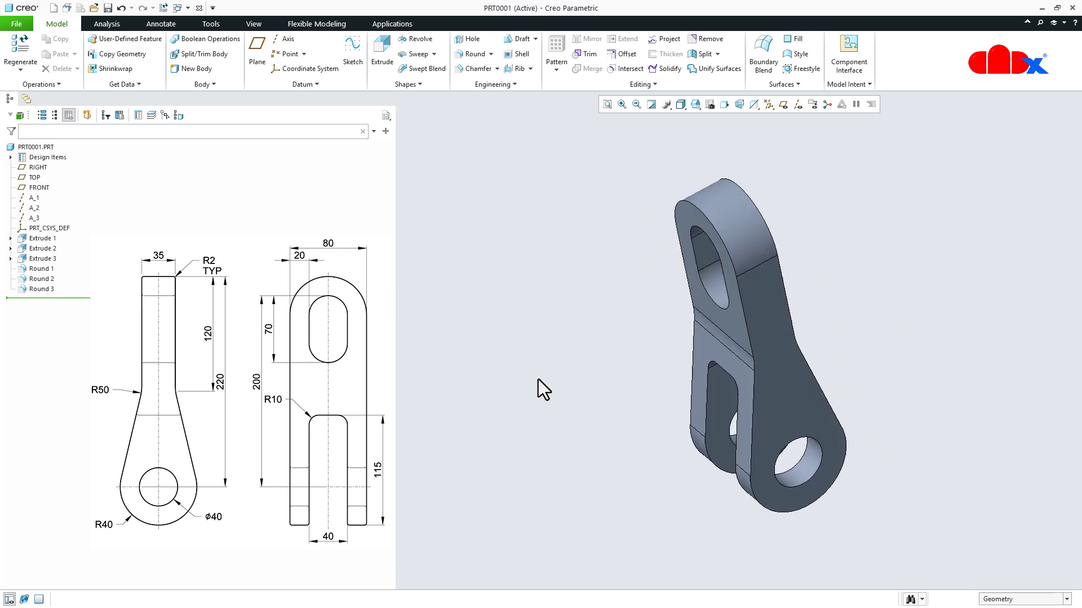
Start a round on the part's outer side edge along the tapered fork face and set its radius to 2 mm.
click(471, 56)
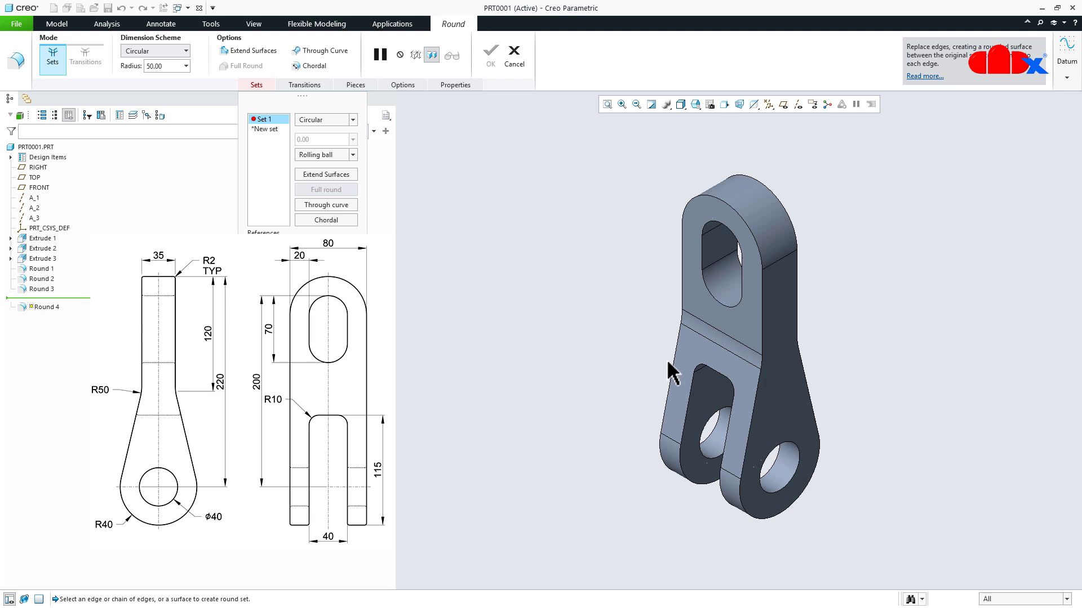
click(673, 379)
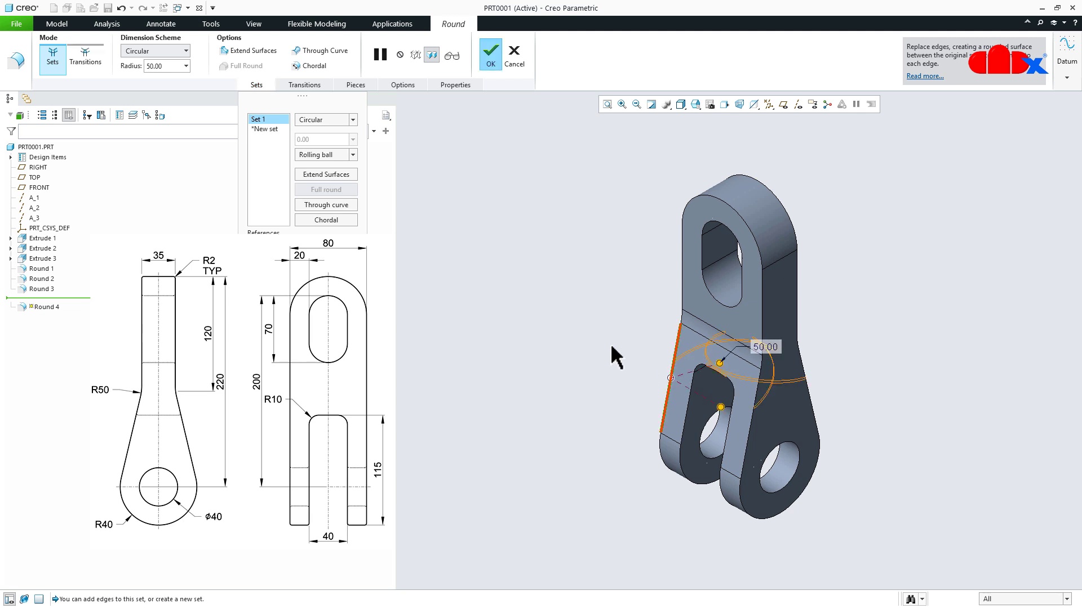
text(2)
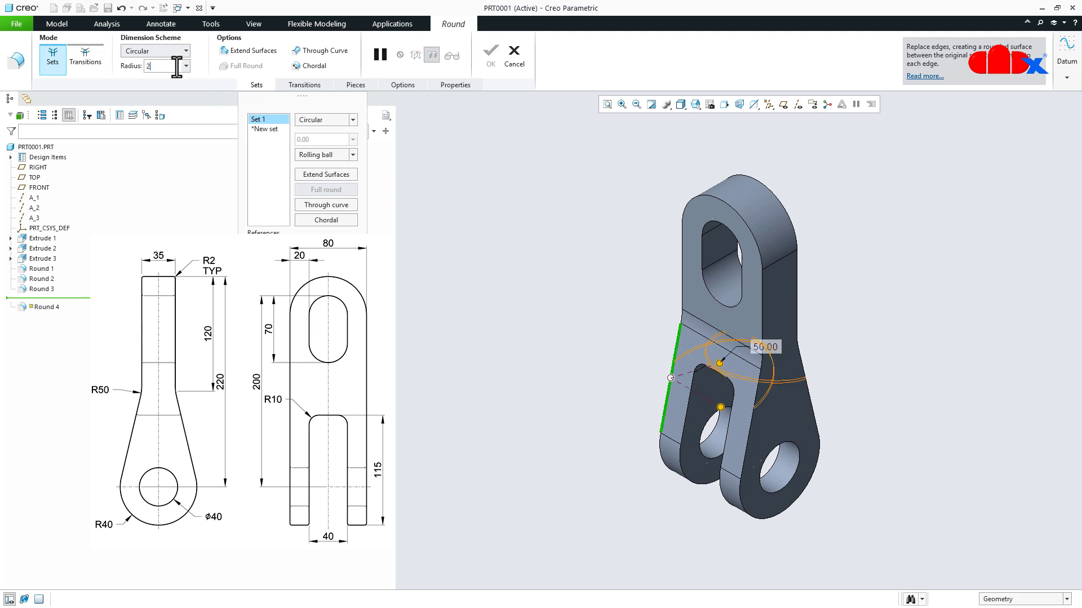
key(Return)
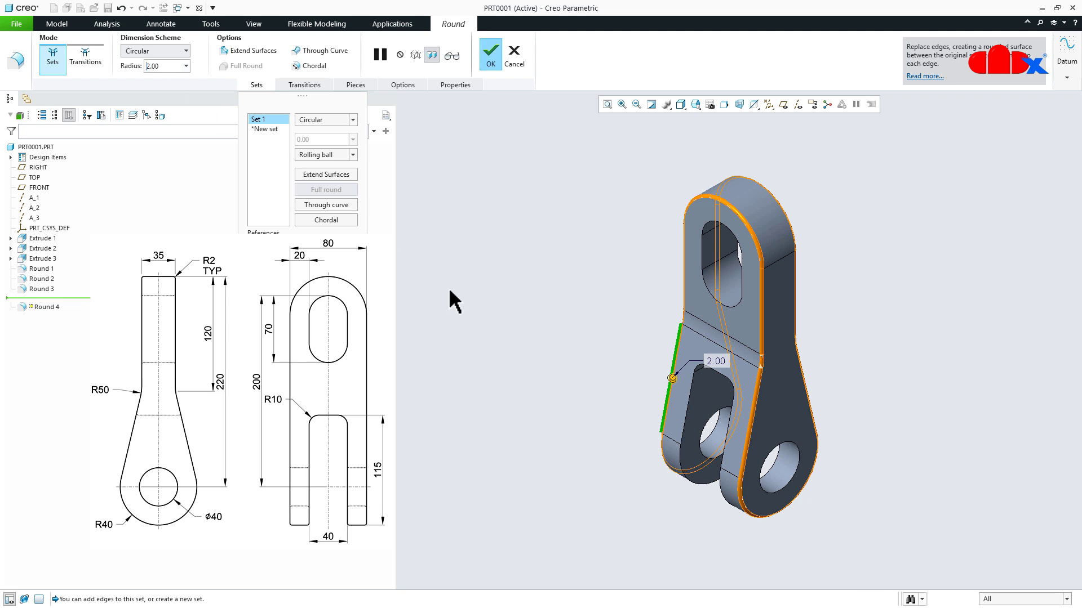
Add the edges of the fork slot, pin holes and upper slot to the 2 mm round, complete it, and restore the default orientation.
scroll(674, 443, up, 2)
ctrl+click(695, 428)
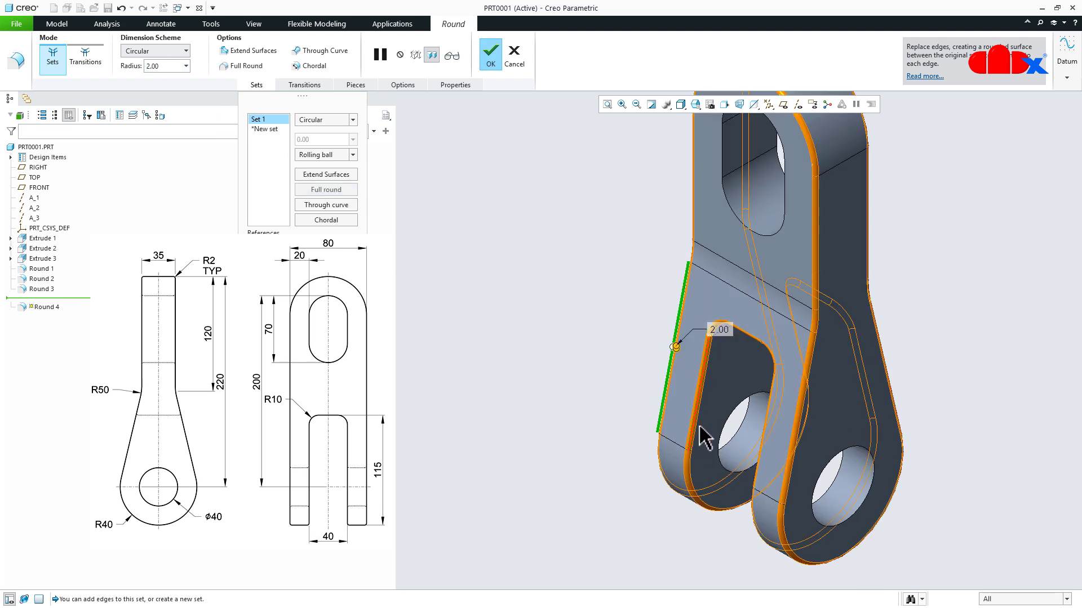
ctrl+click(734, 436)
ctrl+click(833, 492)
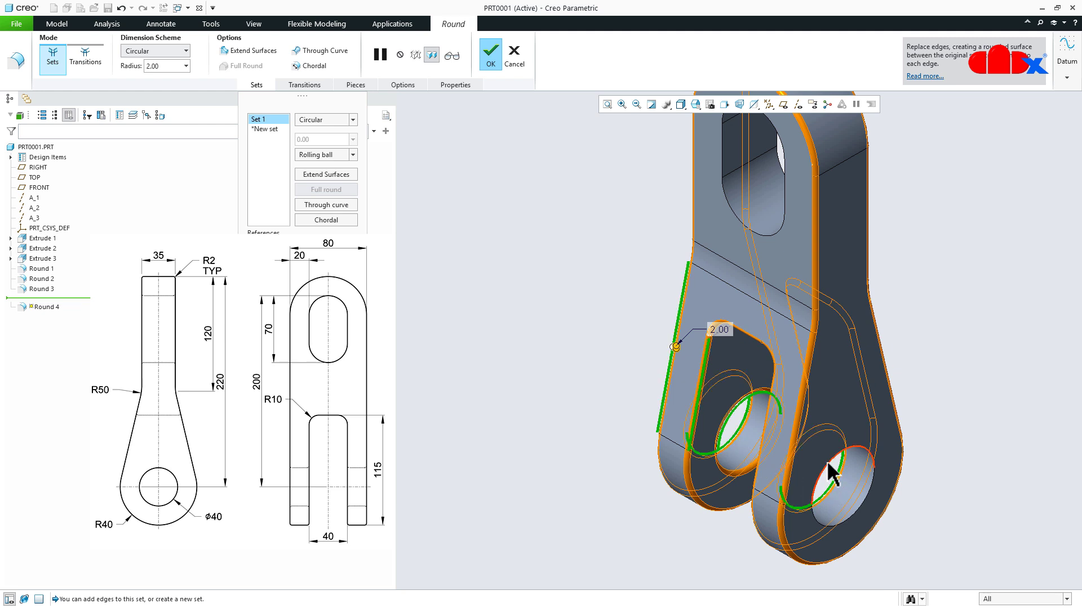
ctrl+click(770, 247)
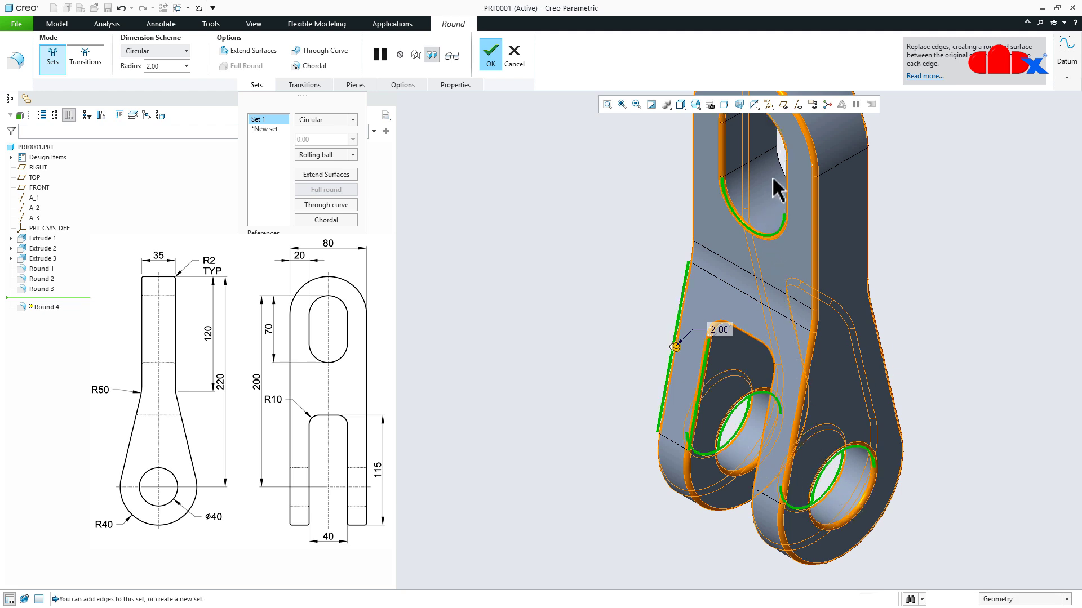
ctrl+click(786, 179)
scroll(792, 265, down, 3)
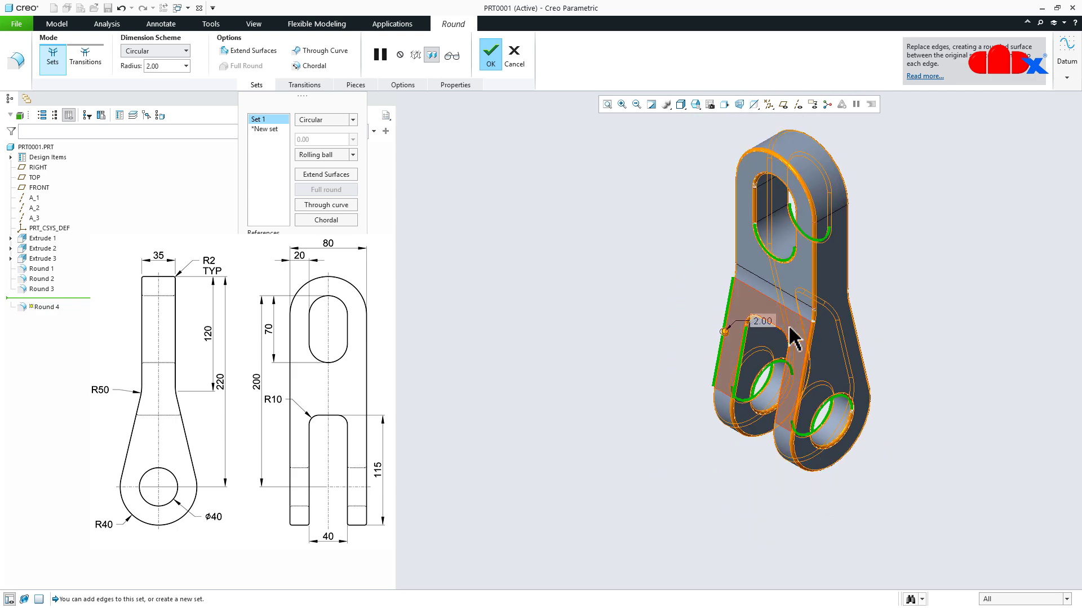
middle_click(742, 500)
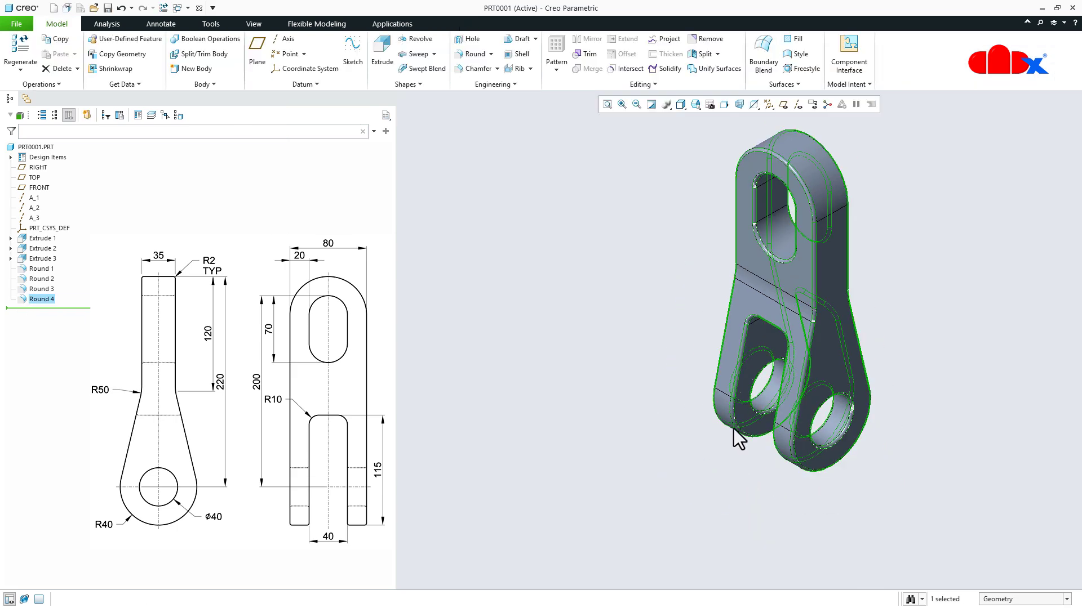
click(913, 457)
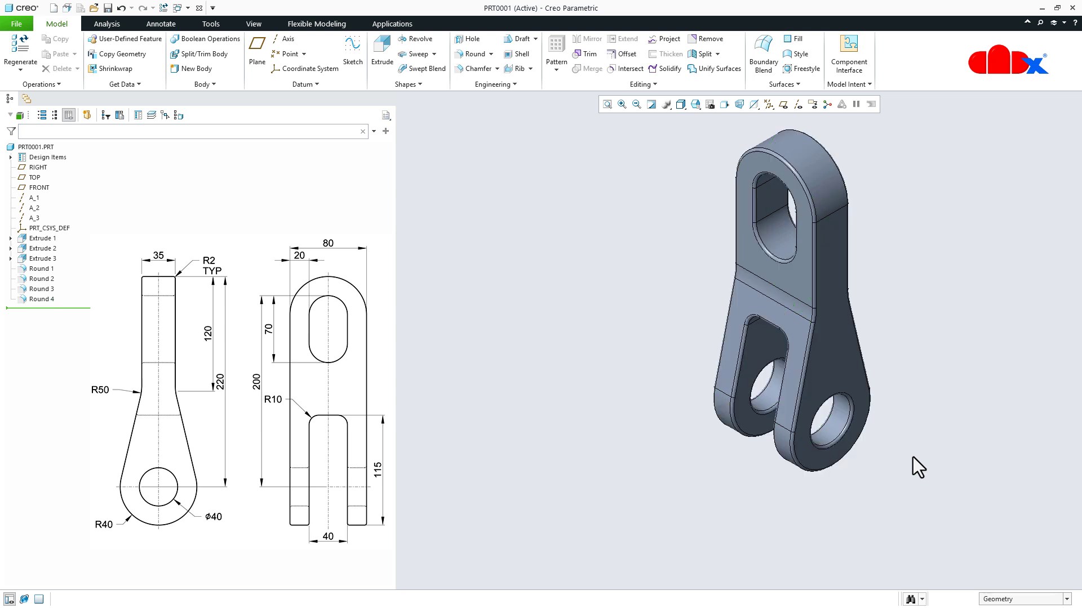
key(ctrl+d)
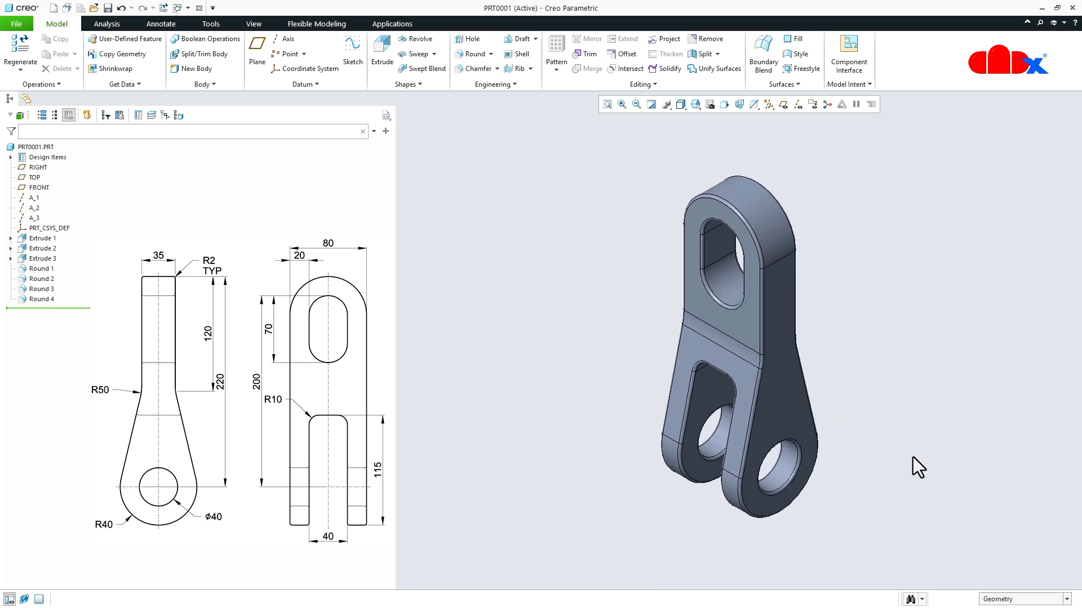
middle_drag(833, 420, 823, 451)
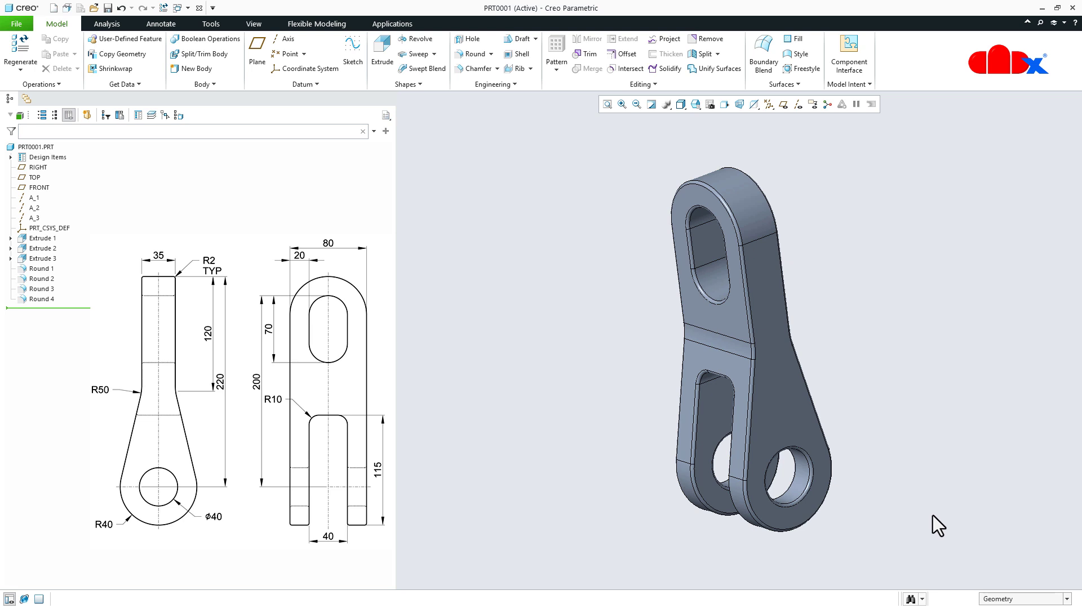
key(ctrl+d)
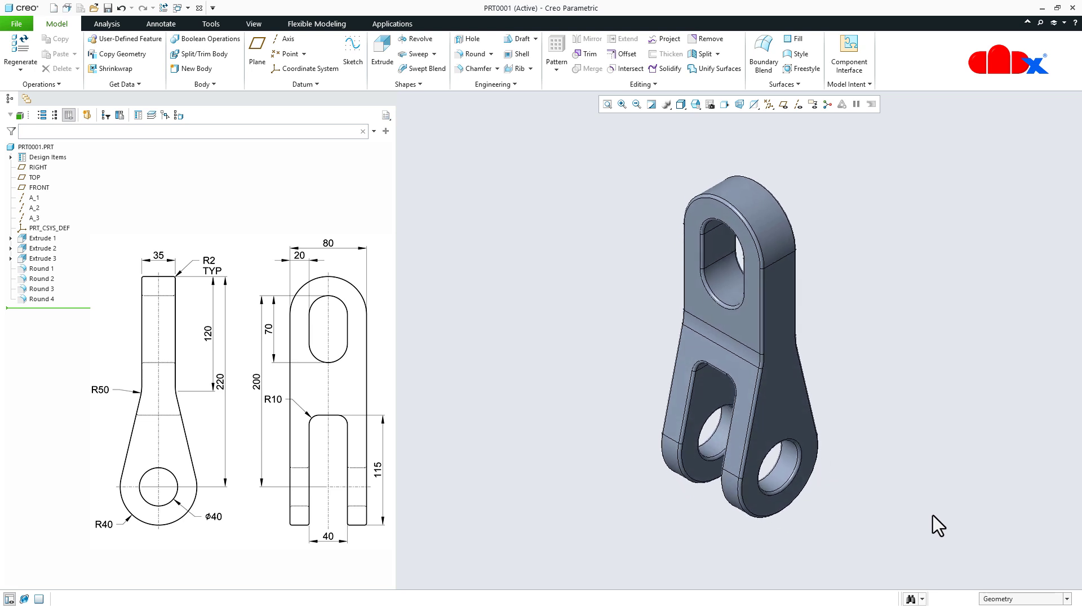